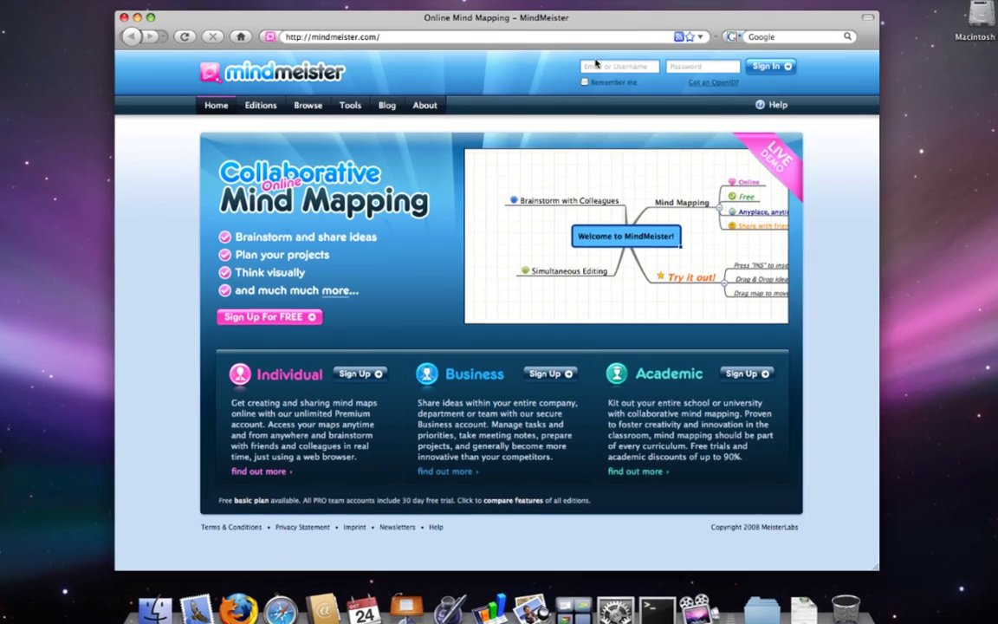
# Sign in by entering the demo account username and accepting its autocomplete suggestion.
pyautogui.click(596, 66)
pyautogui.write('janed')
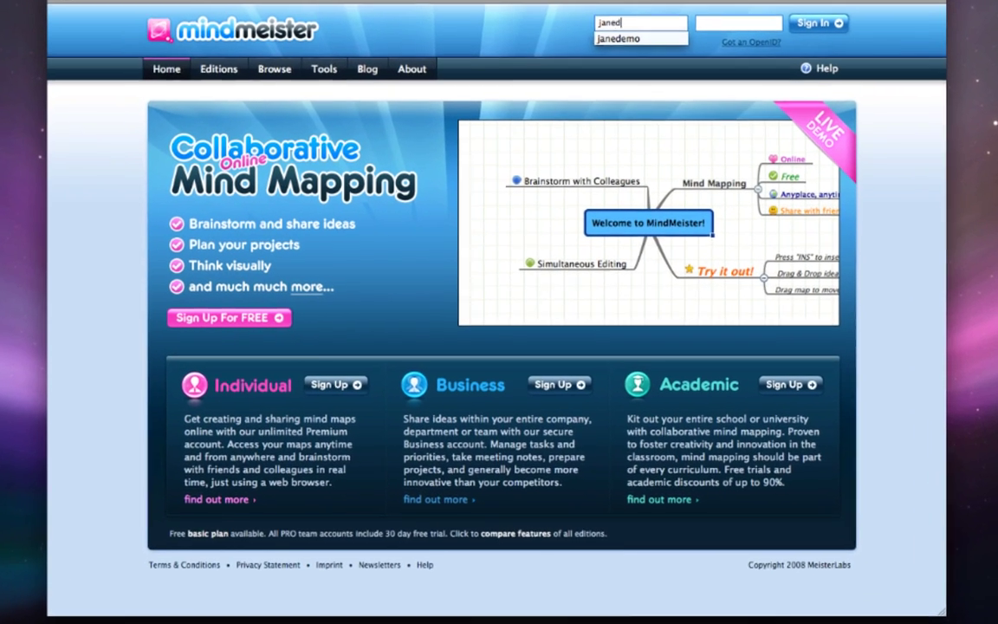
pyautogui.press('Down')
pyautogui.press('Return')
pyautogui.press('Return')
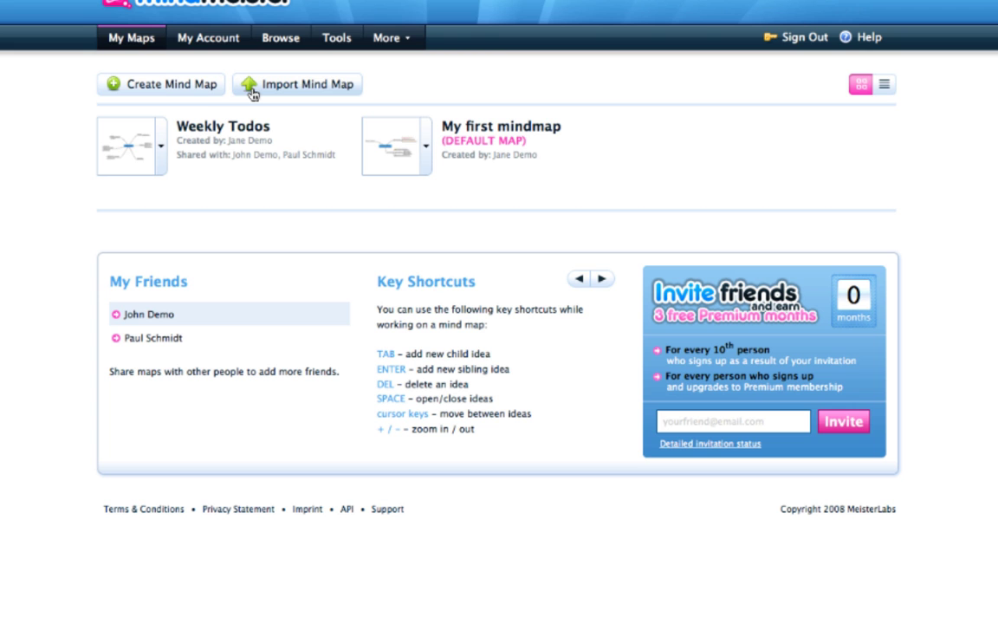
# Start a Project "My Life" map whose Goals topic lists Get a raise, Stop smoking, Run a marathon, and more.
pyautogui.click(190, 87)
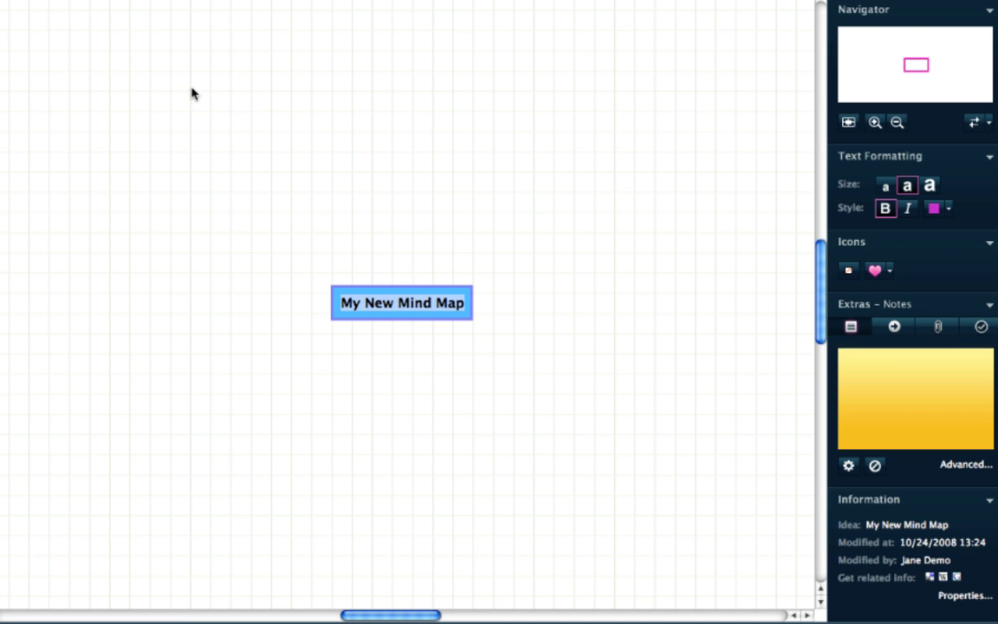
pyautogui.write('Project "My ')
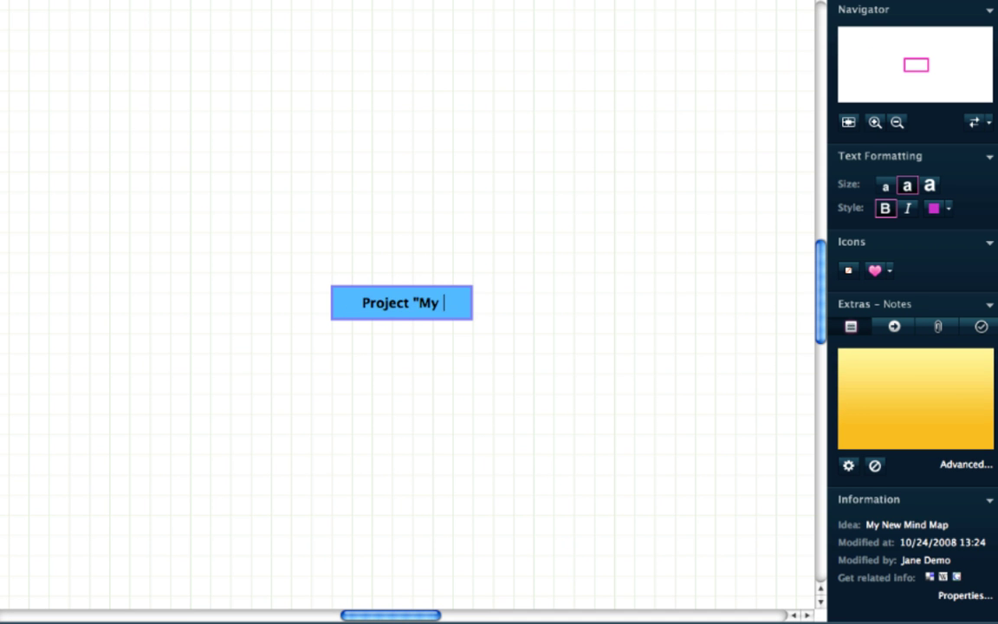
pyautogui.write('Life"')
pyautogui.press('Return')
pyautogui.press('Tab')
pyautogui.write('Goals')
pyautogui.press('Tab')
pyautogui.write('Get a')
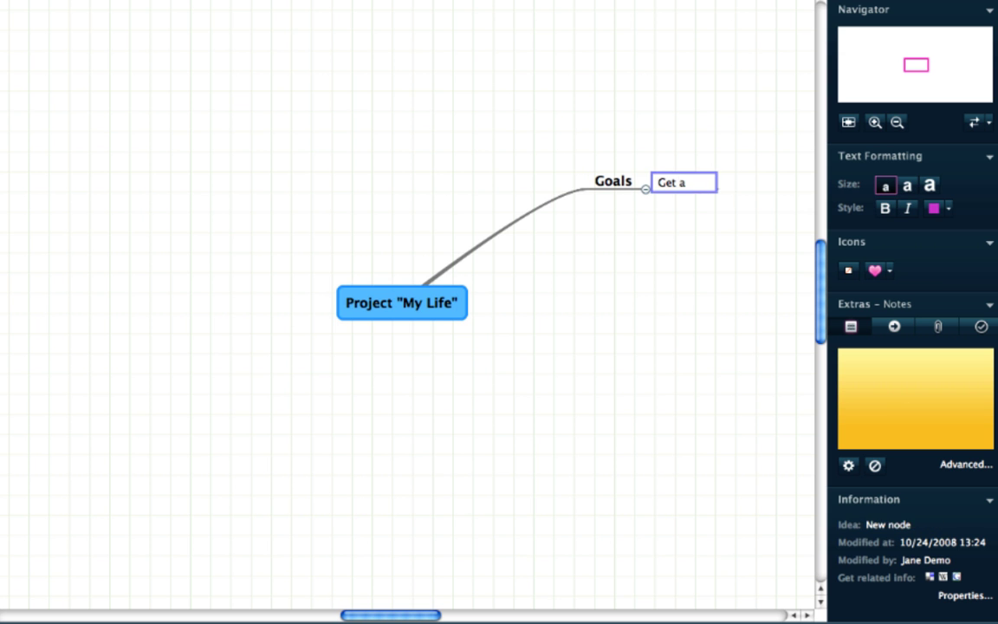
pyautogui.write(' raise')
pyautogui.press('Return')
pyautogui.write('Stop smoking')
pyautogui.press('Return')
pyautogui.write('Run a marathon')
# Add Career, Finance, Family and Health main branches to the central topic.
pyautogui.press('Return')
pyautogui.write('Spend more time with Jamie')
pyautogui.write(' Finish my degree')
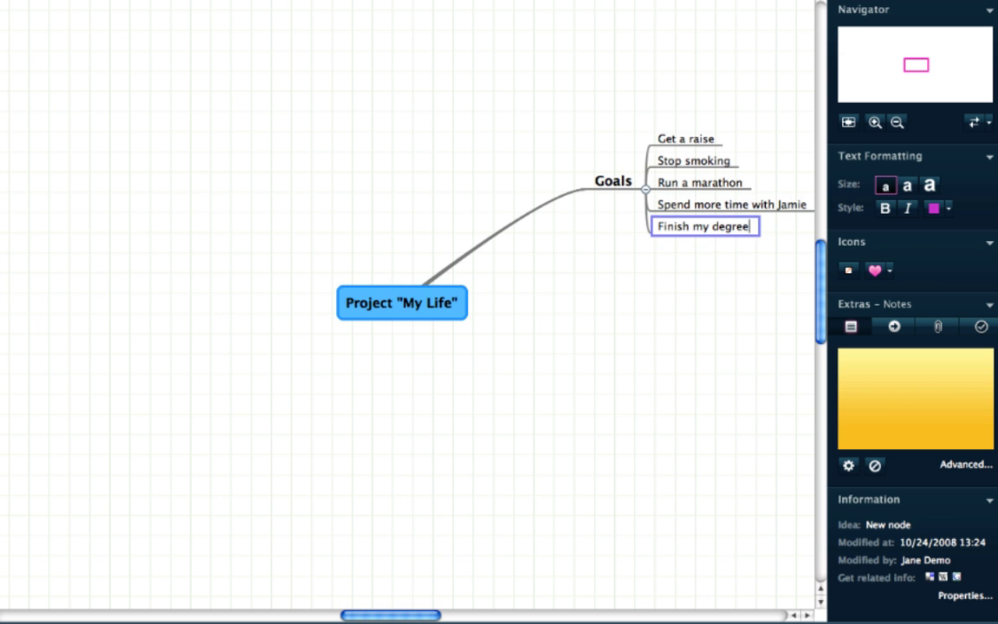
pyautogui.write(' Buy a bigger house')
pyautogui.click(194, 171)
pyautogui.press('Tab')
pyautogui.write('Career')
pyautogui.press('Return')
pyautogui.write('Finance')
pyautogui.press('Return')
pyautogui.write('Fa')
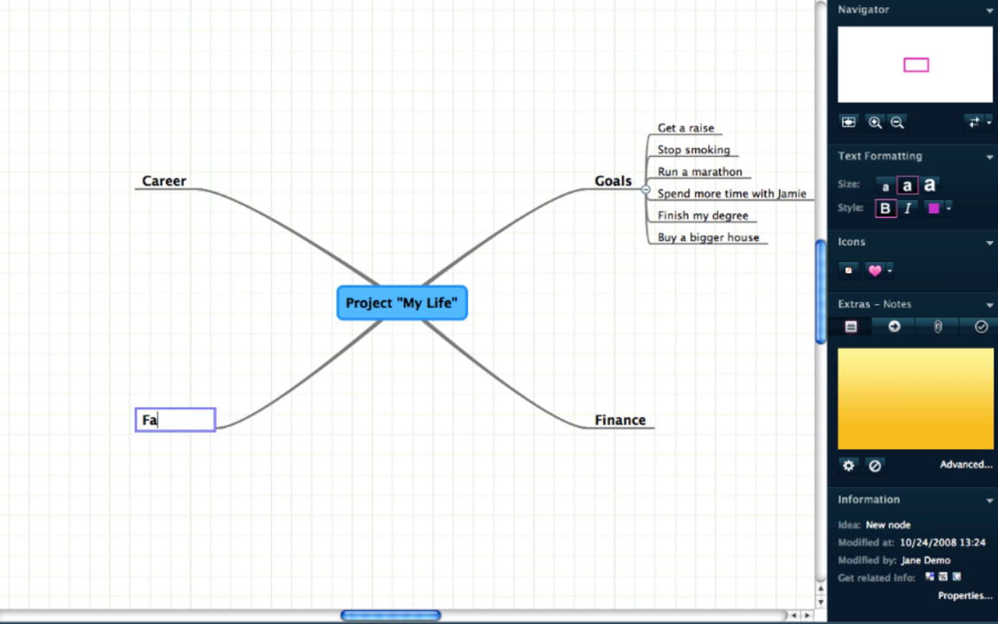
pyautogui.write('mily')
pyautogui.press('Return')
pyautogui.write('Health')
pyautogui.press('Return')
# Move each goal under its branch, delete the empty Goals topic, and shift Career right.
pyautogui.moveTo(708, 130); pyautogui.dragTo(143, 178)
pyautogui.moveTo(679, 139)
pyautogui.mouseDown()
pyautogui.moveTo(260, 190)
pyautogui.moveTo(165, 227)
pyautogui.mouseUp()
pyautogui.moveTo(683, 144)
pyautogui.mouseDown()
pyautogui.moveTo(164, 232)
pyautogui.moveTo(546, 203)
pyautogui.moveTo(177, 409)
pyautogui.mouseUp()
pyautogui.moveTo(684, 182); pyautogui.dragTo(155, 183)
pyautogui.moveTo(751, 188); pyautogui.dragTo(648, 410)
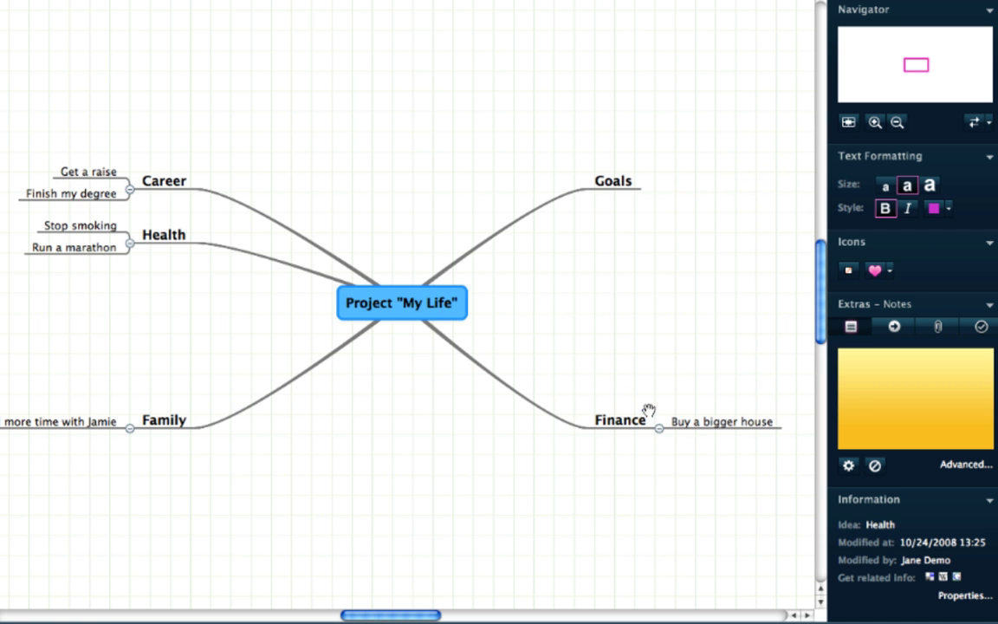
pyautogui.click(613, 183)
pyautogui.press('Delete')
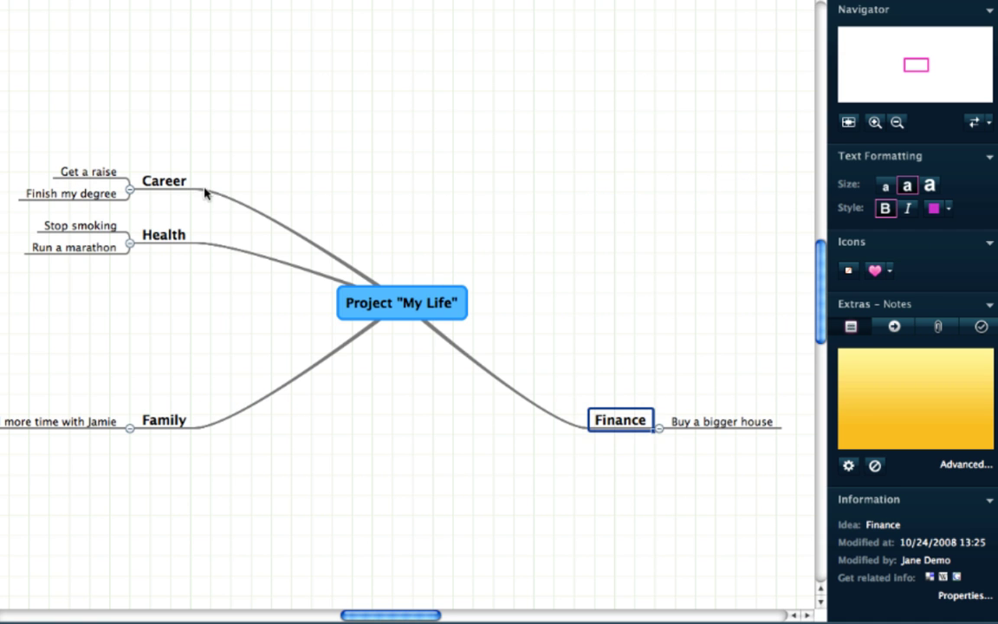
pyautogui.moveTo(169, 177)
pyautogui.mouseDown()
pyautogui.moveTo(670, 200)
pyautogui.moveTo(622, 196)
pyautogui.mouseUp()
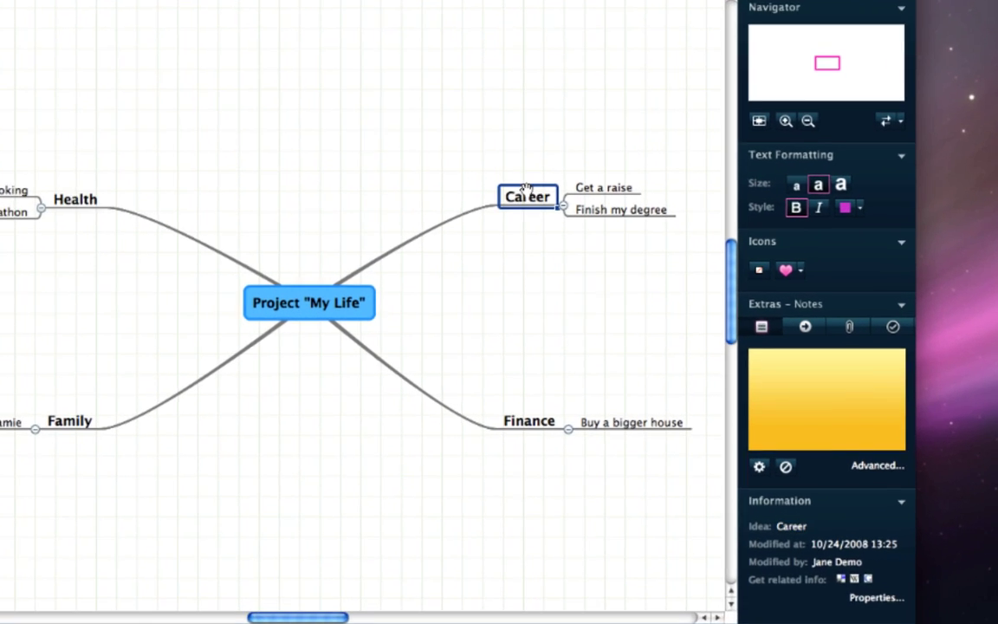
# Give Career a briefcase icon and Finance a money icon with orange-brown text.
pyautogui.click(801, 269)
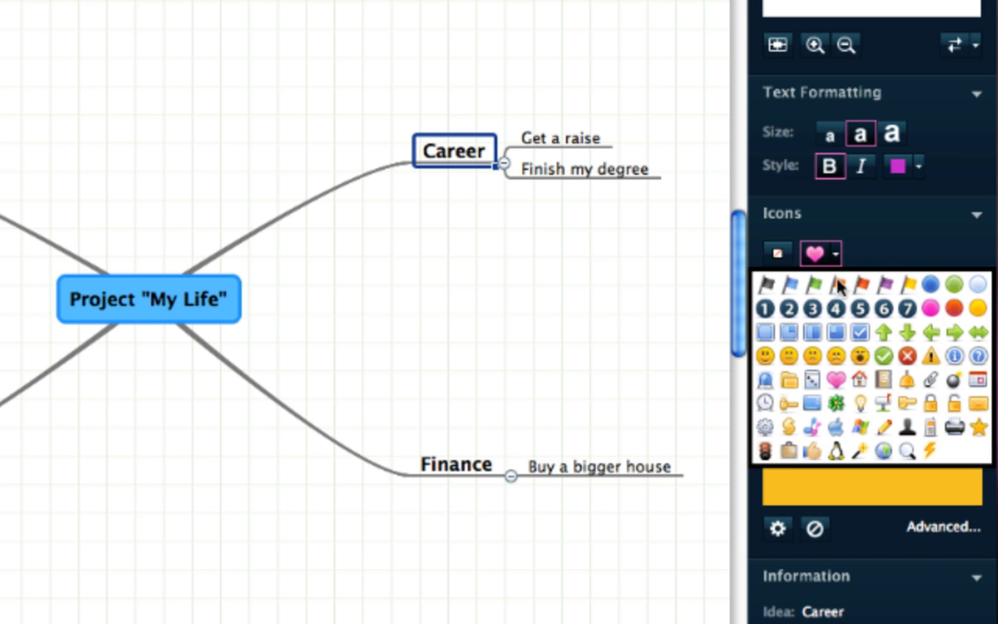
pyautogui.click(787, 451)
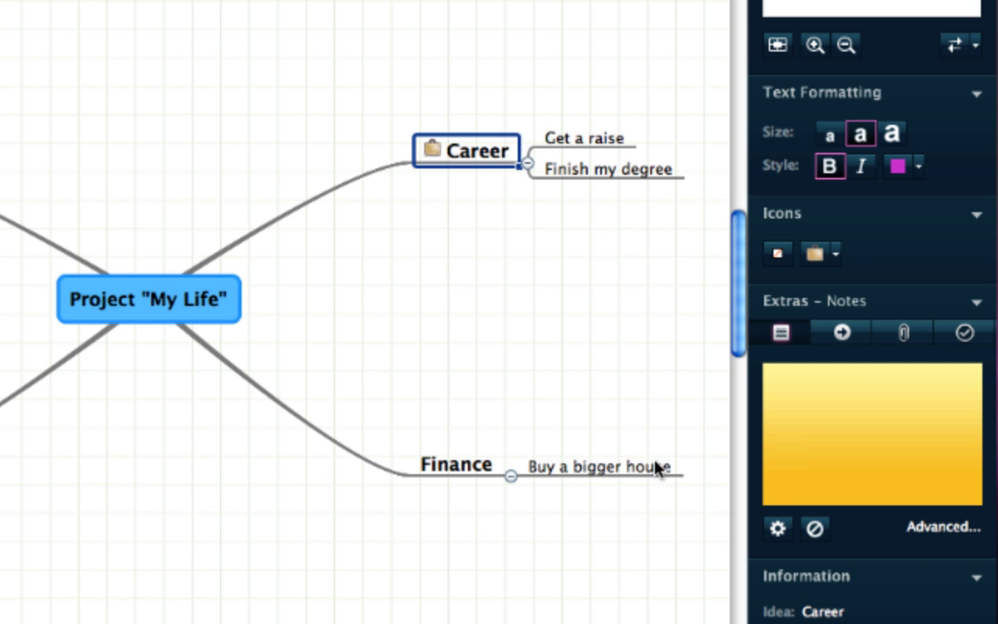
pyautogui.click(475, 472)
pyautogui.click(834, 253)
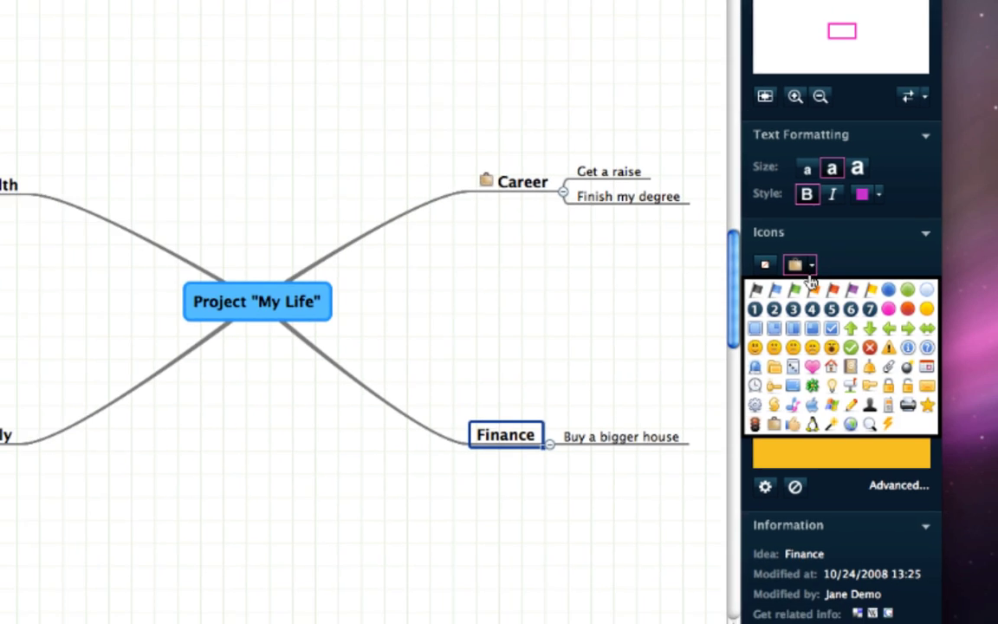
pyautogui.click(813, 291)
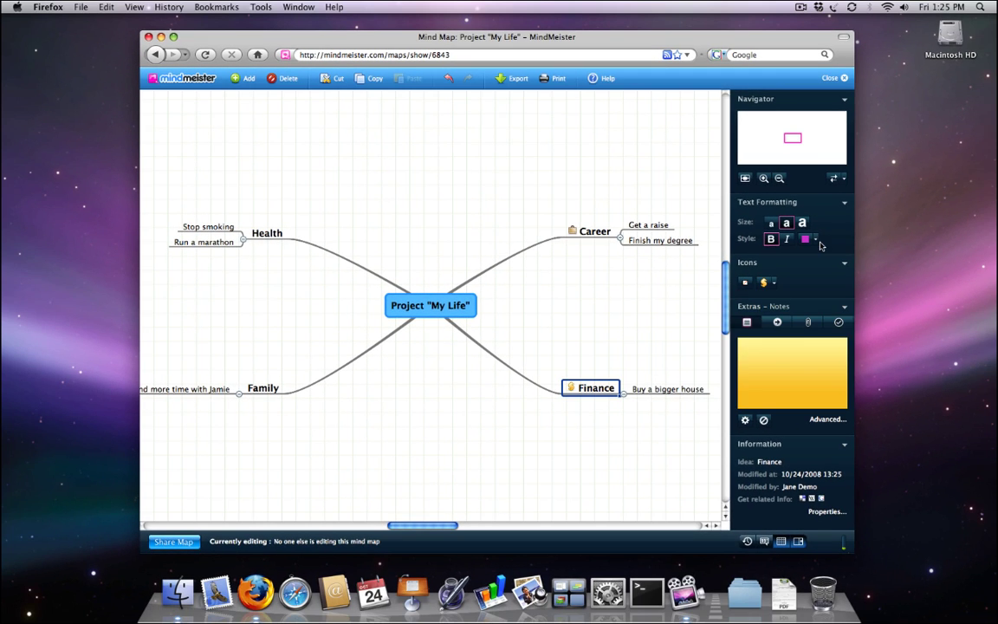
pyautogui.click(816, 241)
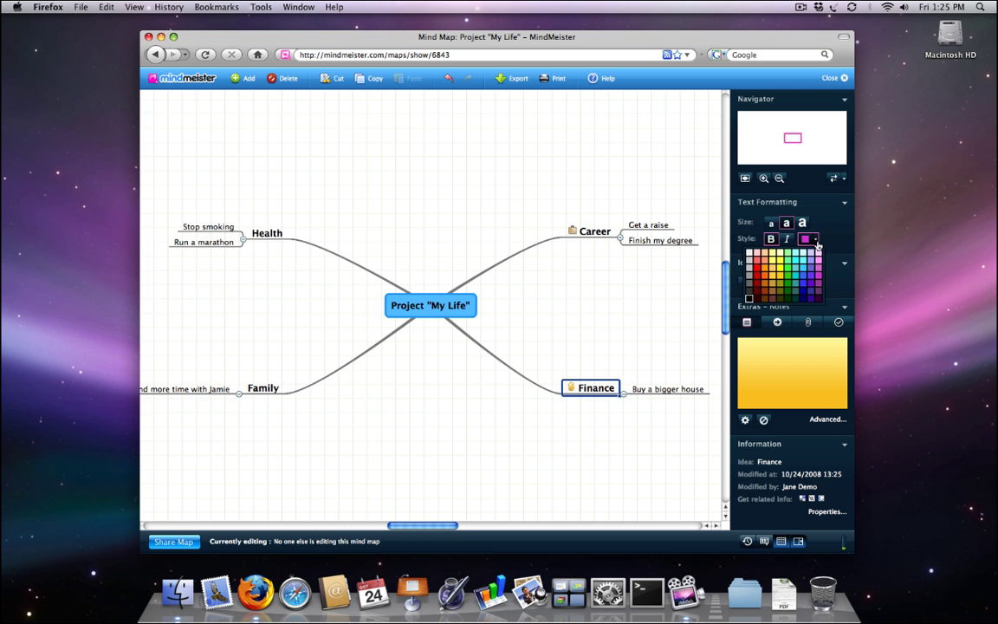
pyautogui.click(756, 295)
# Give Family a heart icon with pink text, then bring up Health's icon list.
pyautogui.click(263, 387)
pyautogui.click(774, 284)
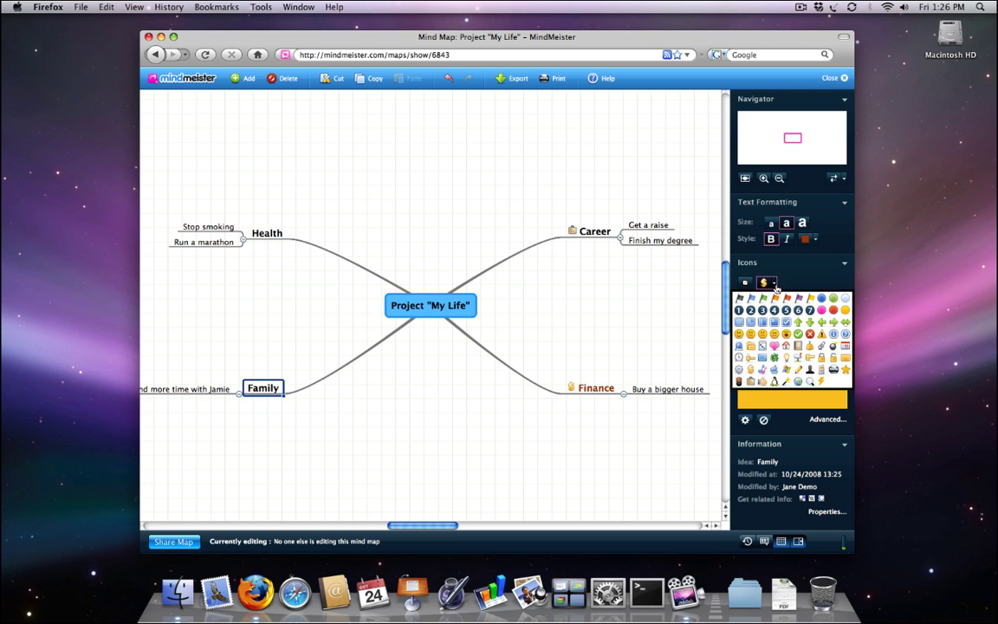
pyautogui.click(777, 345)
pyautogui.click(814, 239)
pyautogui.click(812, 260)
pyautogui.click(278, 233)
pyautogui.click(769, 282)
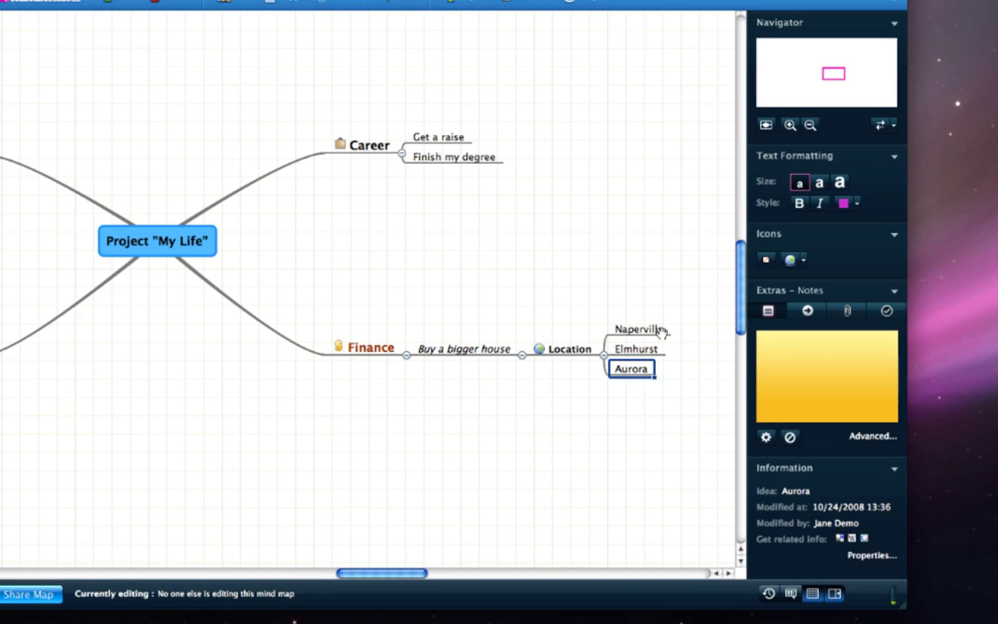
# Auto-fill Naperville's note with a WunderNote description of the city.
pyautogui.click(639, 333)
pyautogui.click(909, 364)
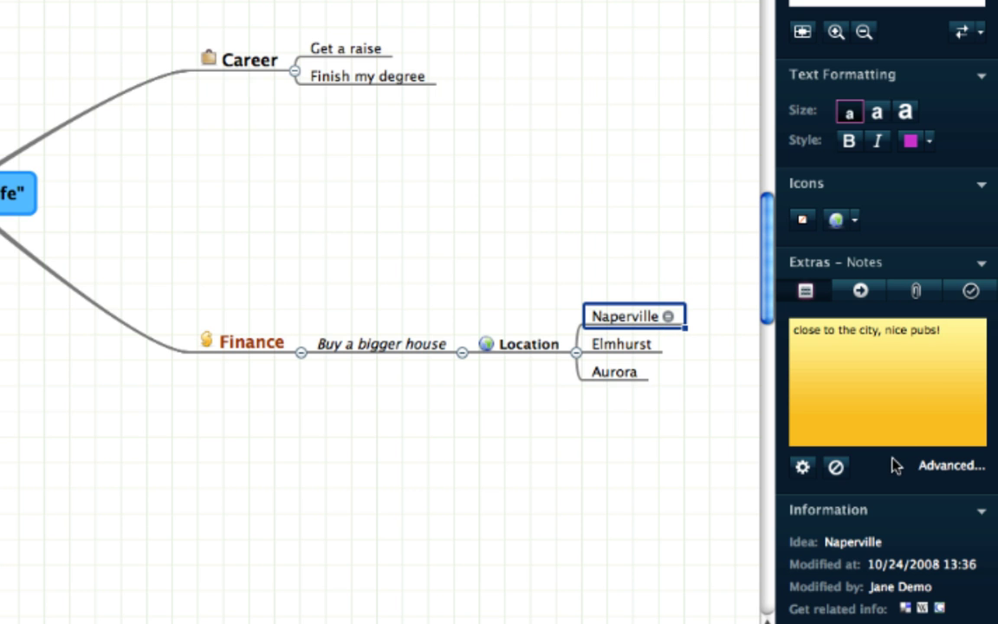
pyautogui.click(812, 471)
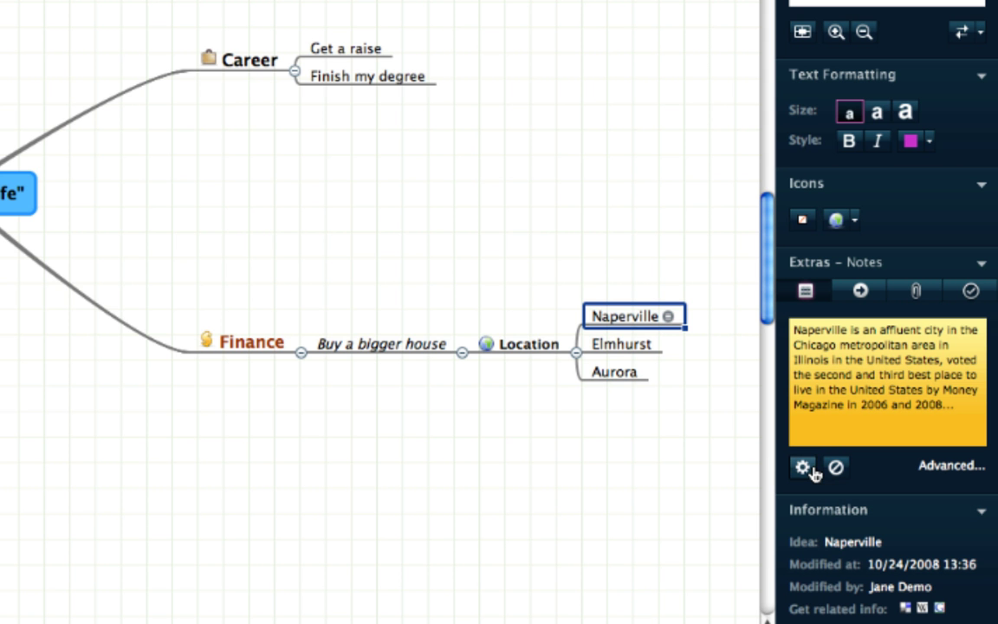
# In the full note editor, append a line about friends living there, format it bold magenta, and save.
pyautogui.click(953, 467)
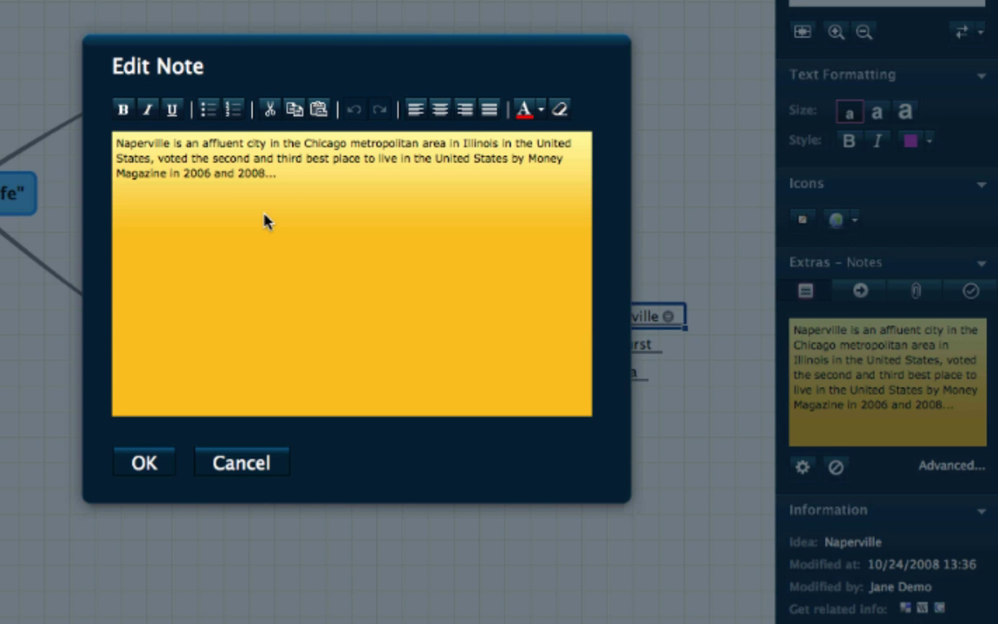
pyautogui.press('Return')
pyautogui.press('Return')
pyautogui.press('Return')
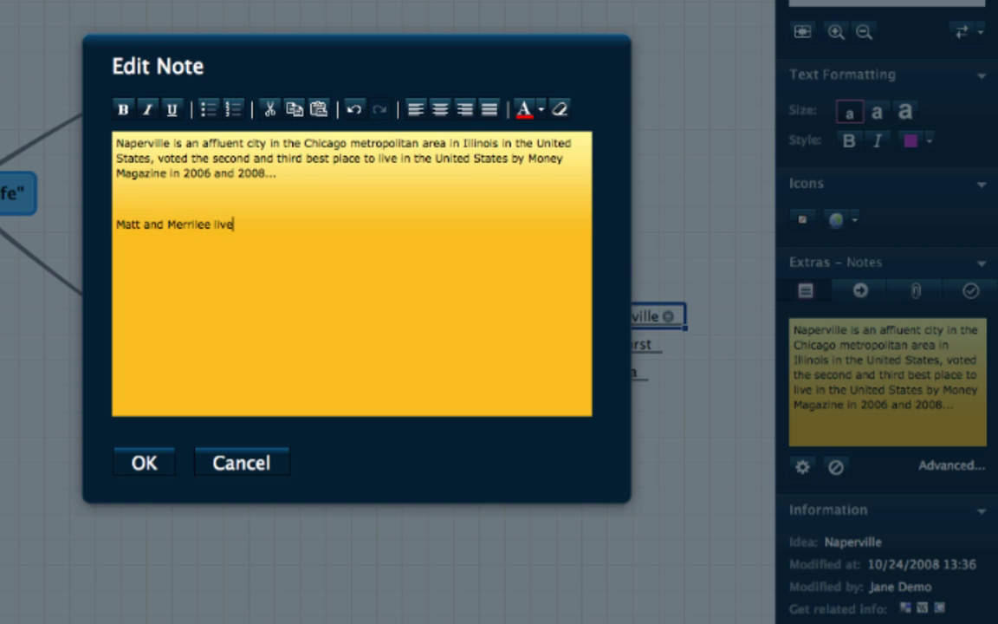
pyautogui.keyDown('shift'); pyautogui.click(117, 225); pyautogui.keyUp('shift')
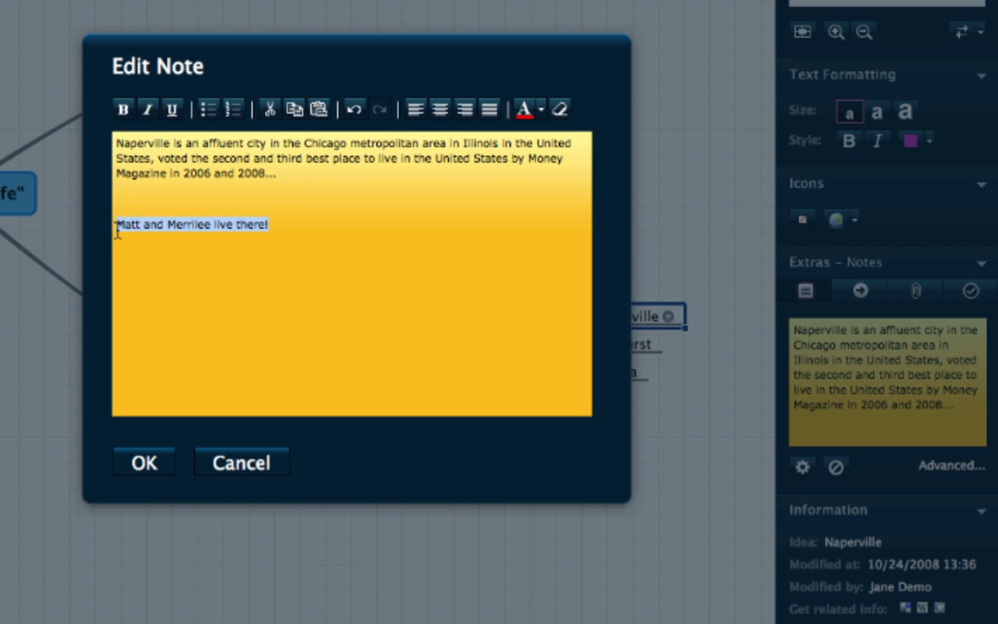
pyautogui.click(541, 113)
pyautogui.click(413, 150)
pyautogui.click(122, 110)
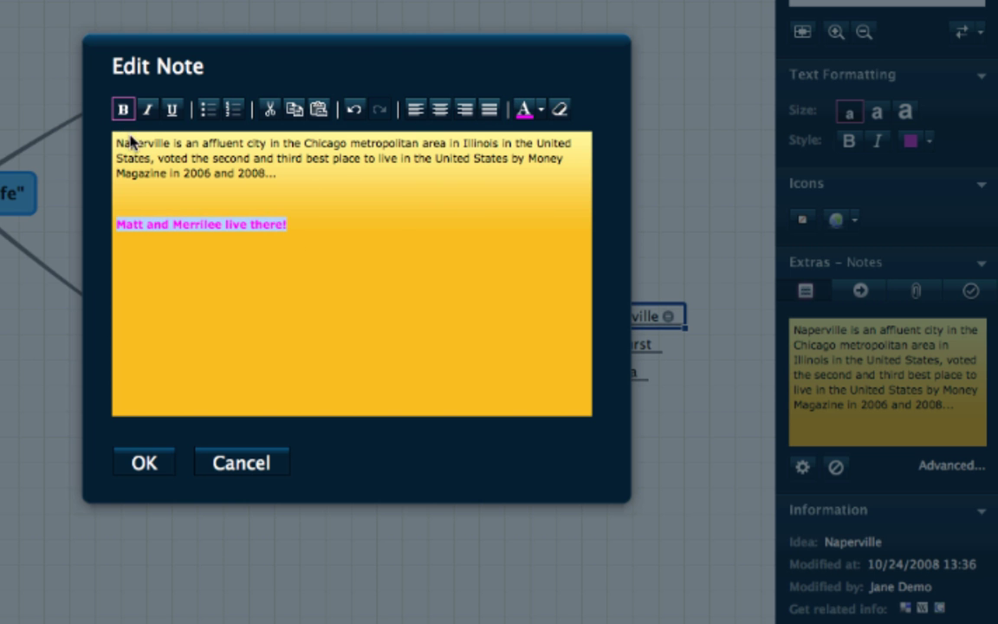
pyautogui.click(334, 246)
pyautogui.click(144, 465)
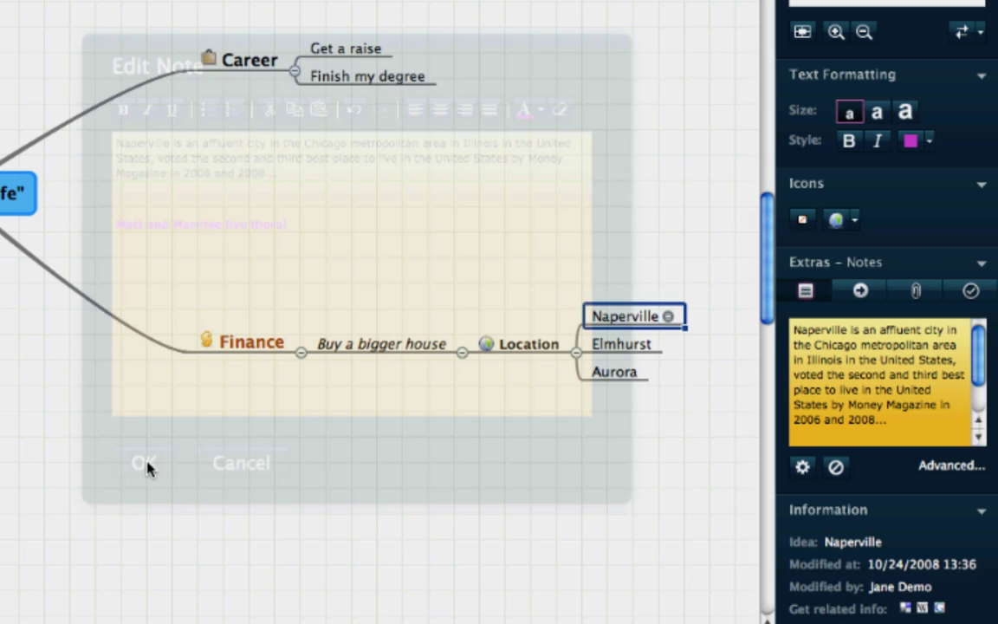
# Auto-find a WunderLink website for Elmhurst and open the city's official site in a new tab.
pyautogui.click(668, 318)
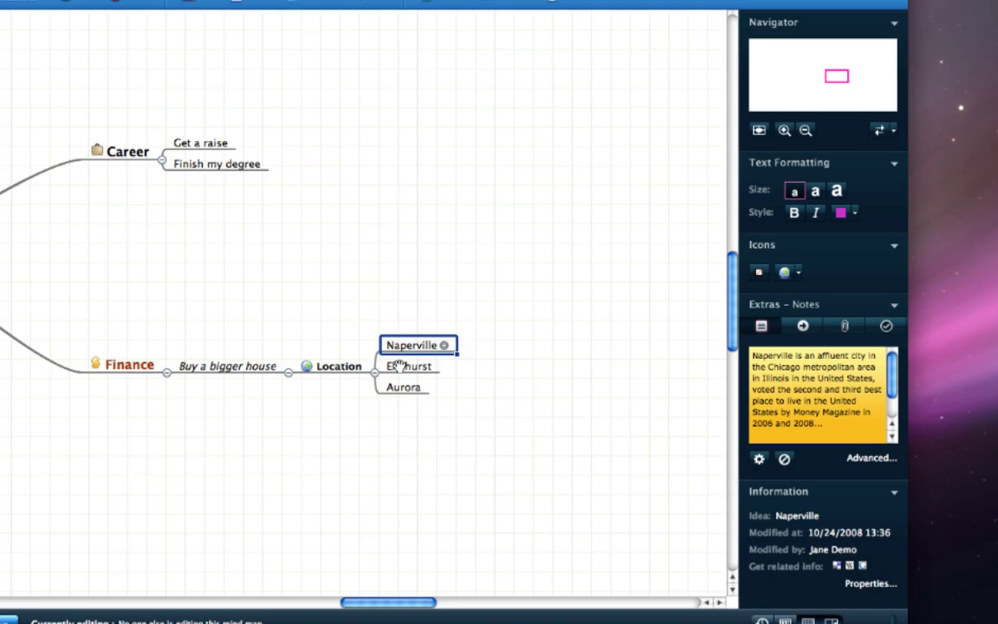
pyautogui.click(405, 365)
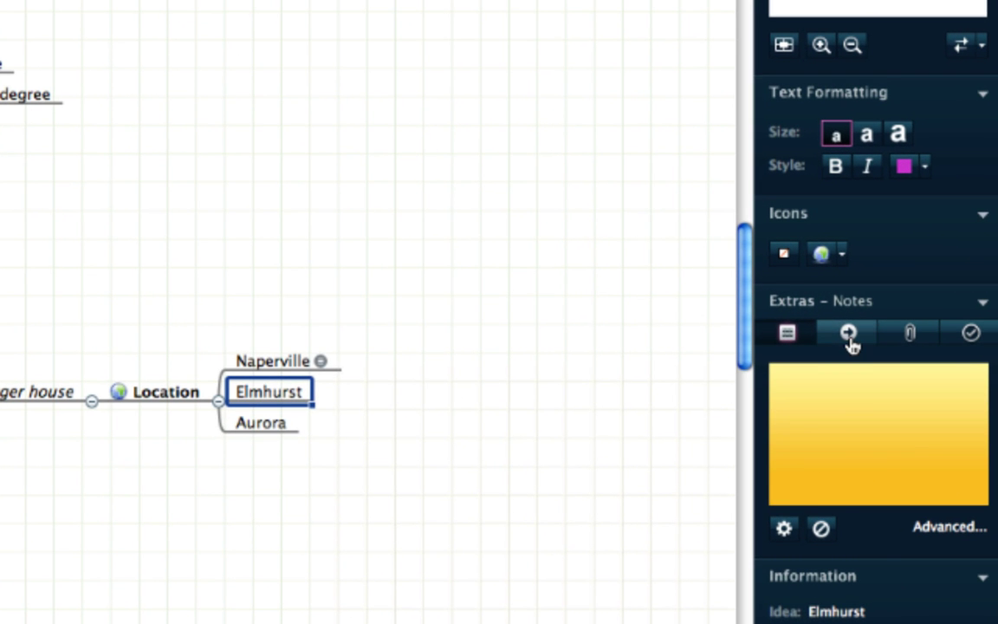
pyautogui.click(849, 337)
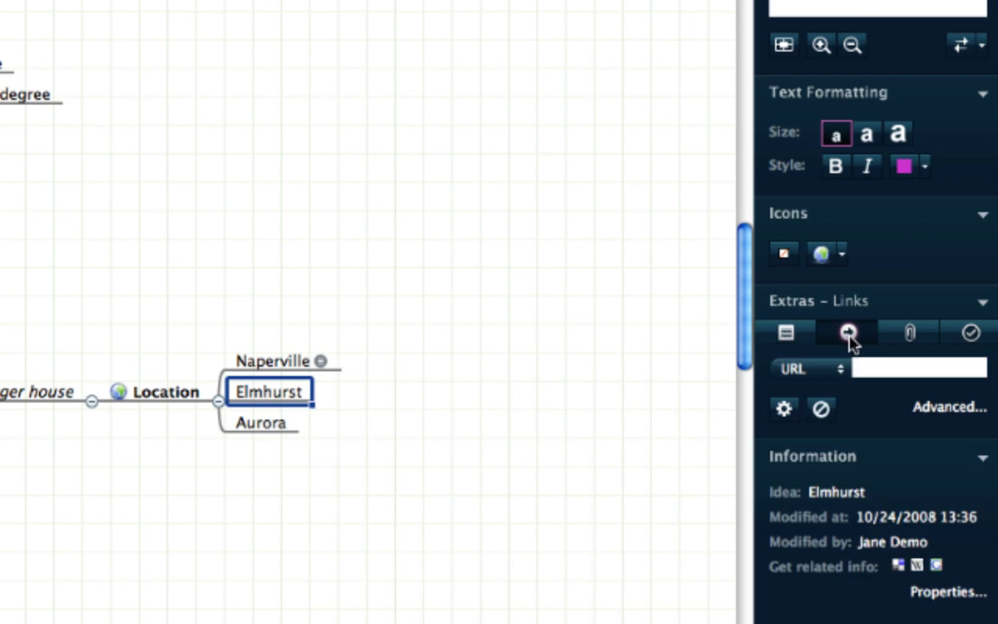
pyautogui.click(784, 411)
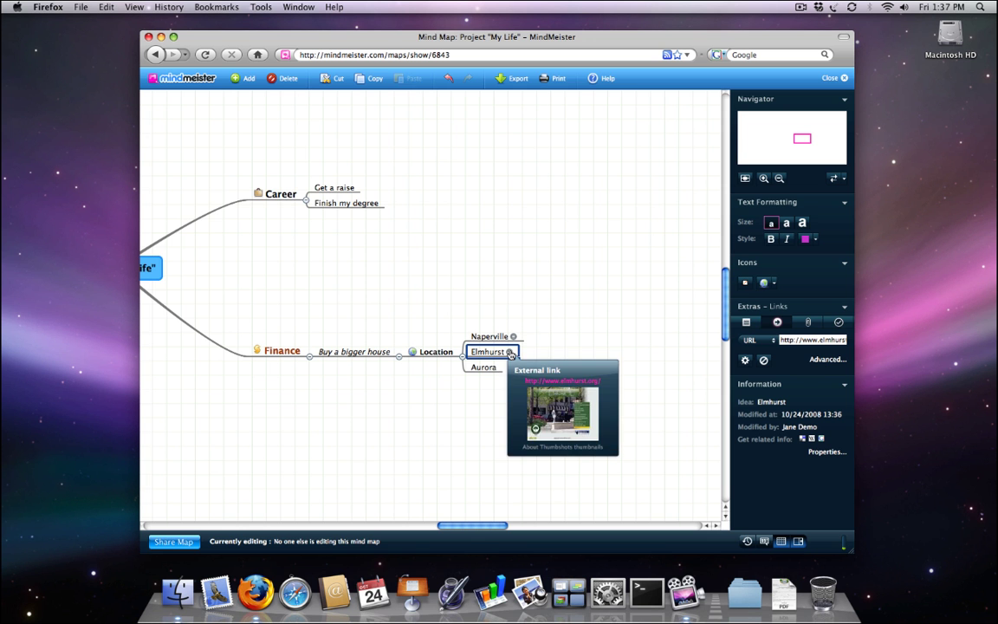
pyautogui.click(510, 355)
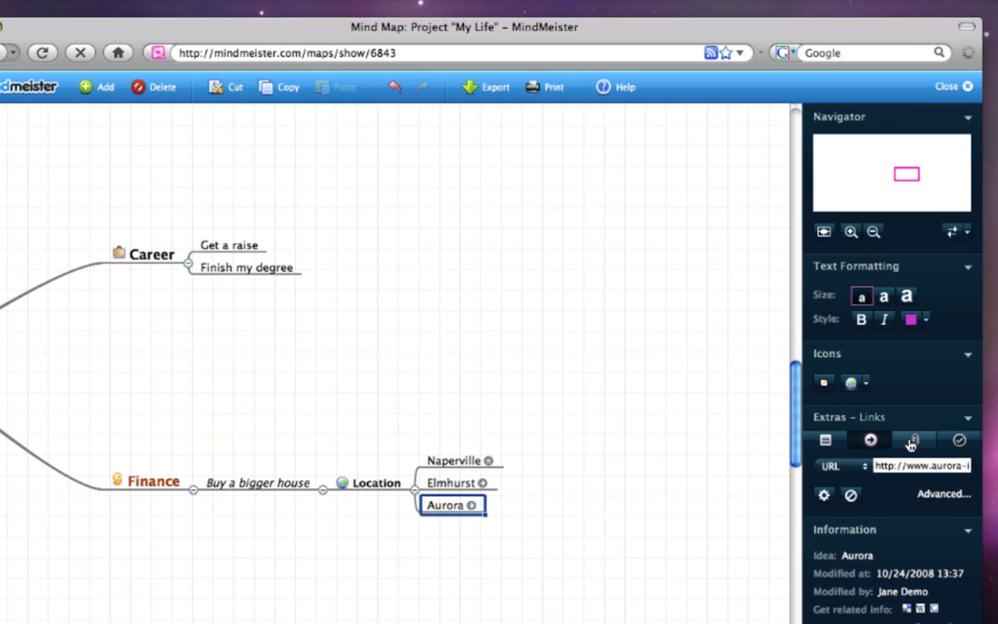
pyautogui.click(912, 441)
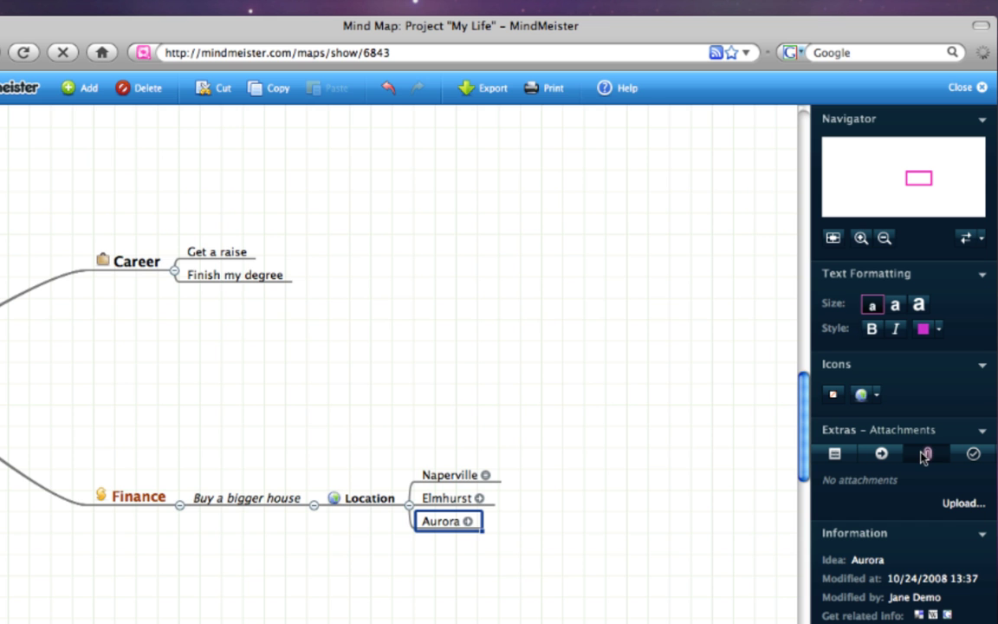
# Upload Building permit Aurora.pdf from Downloads as Aurora's attachment.
pyautogui.click(958, 504)
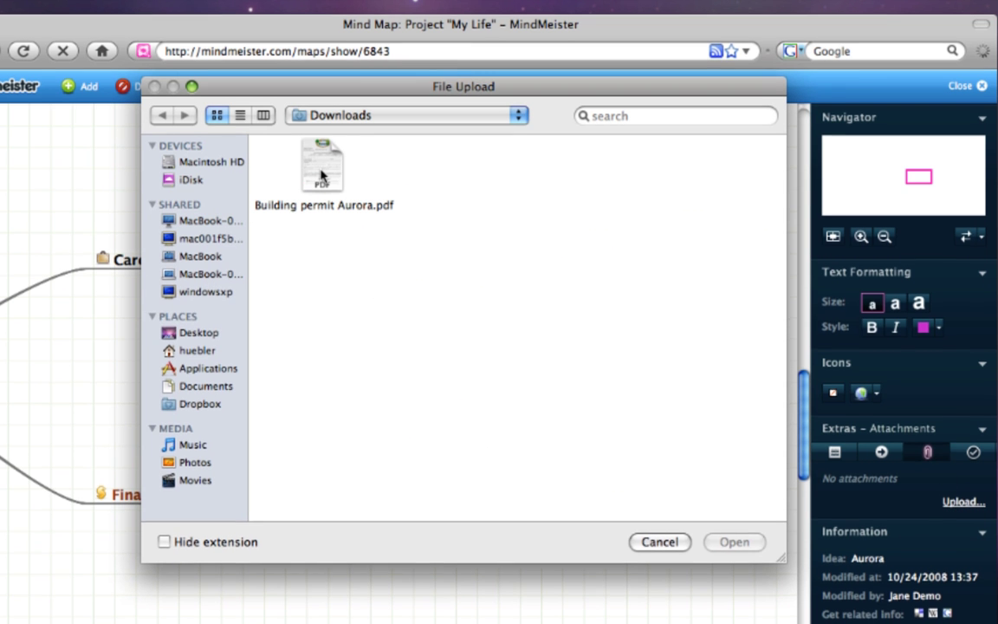
pyautogui.click(321, 176)
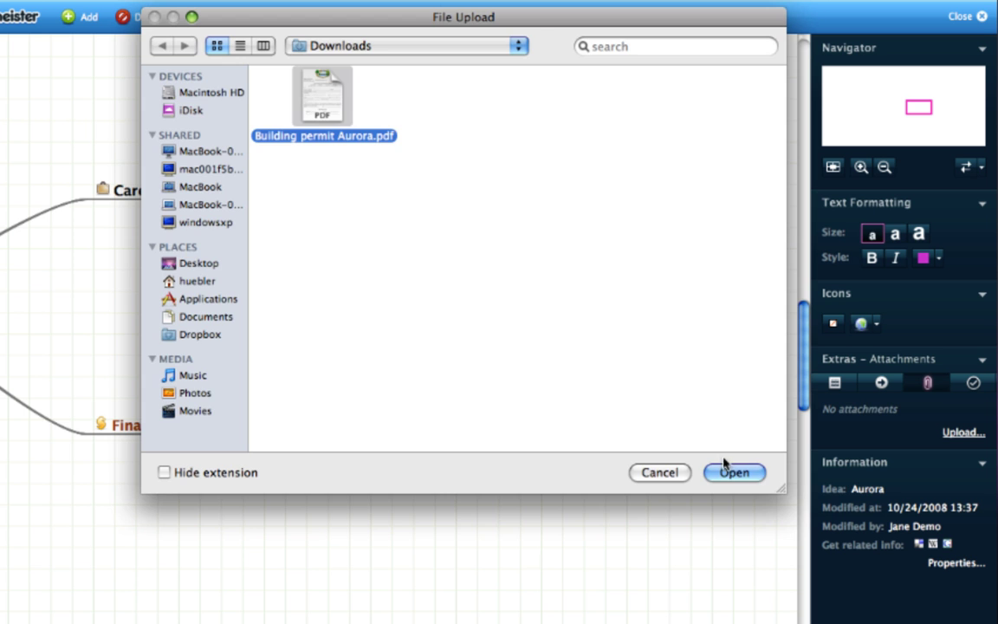
pyautogui.click(729, 470)
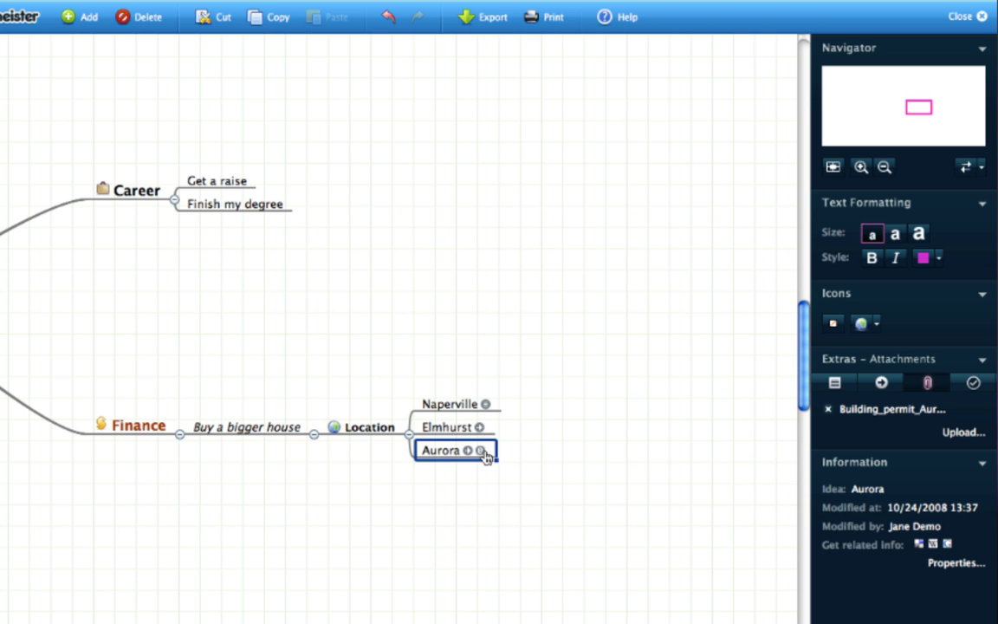
pyautogui.moveTo(485, 456)
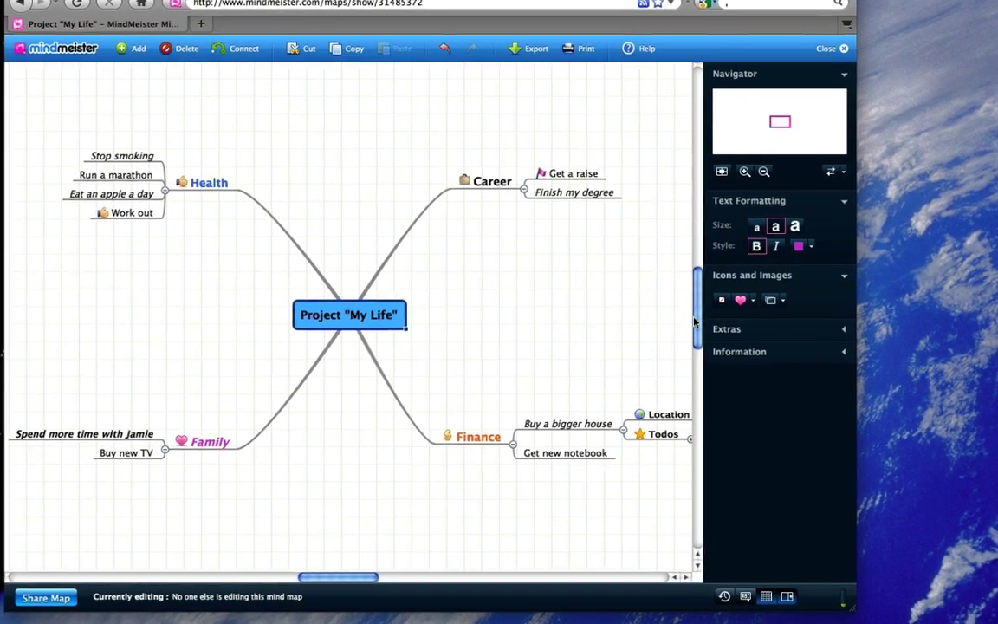
# Place the blue person image from the default icons on the central Project "My Life" topic.
pyautogui.click(786, 298)
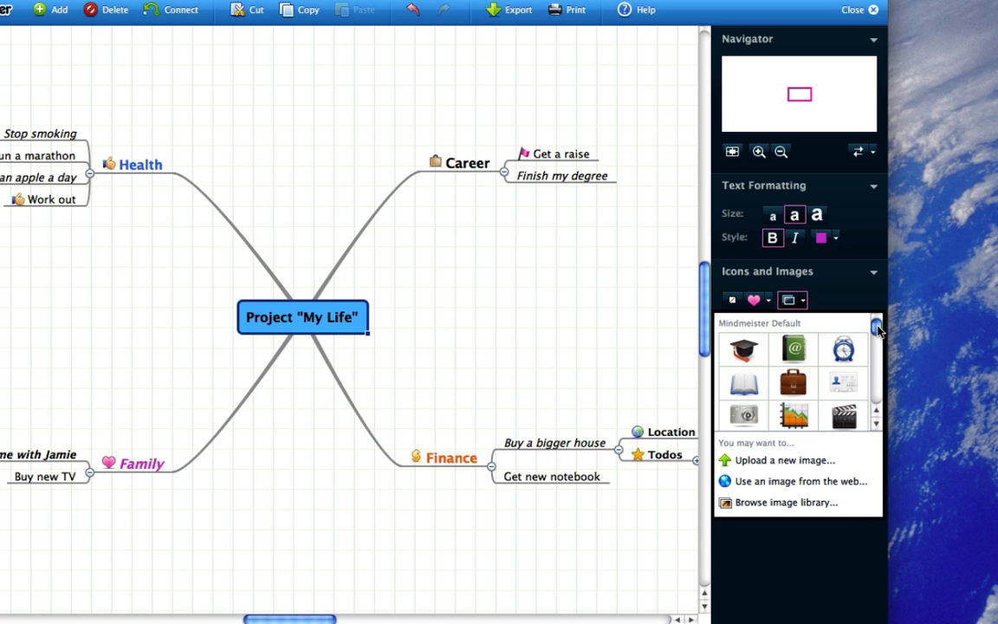
pyautogui.moveTo(878, 328); pyautogui.dragTo(880, 387)
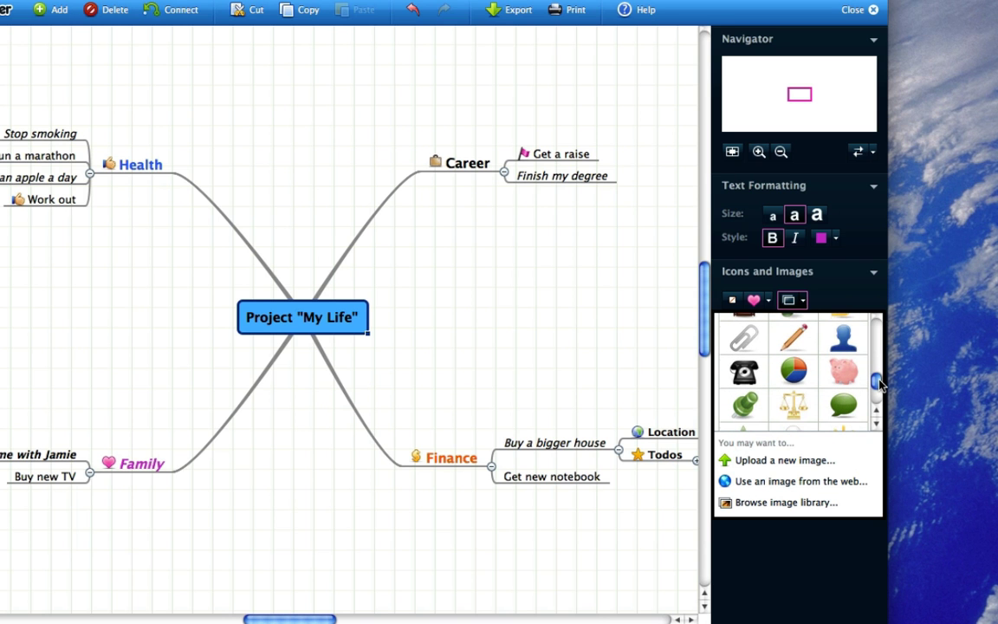
pyautogui.click(845, 339)
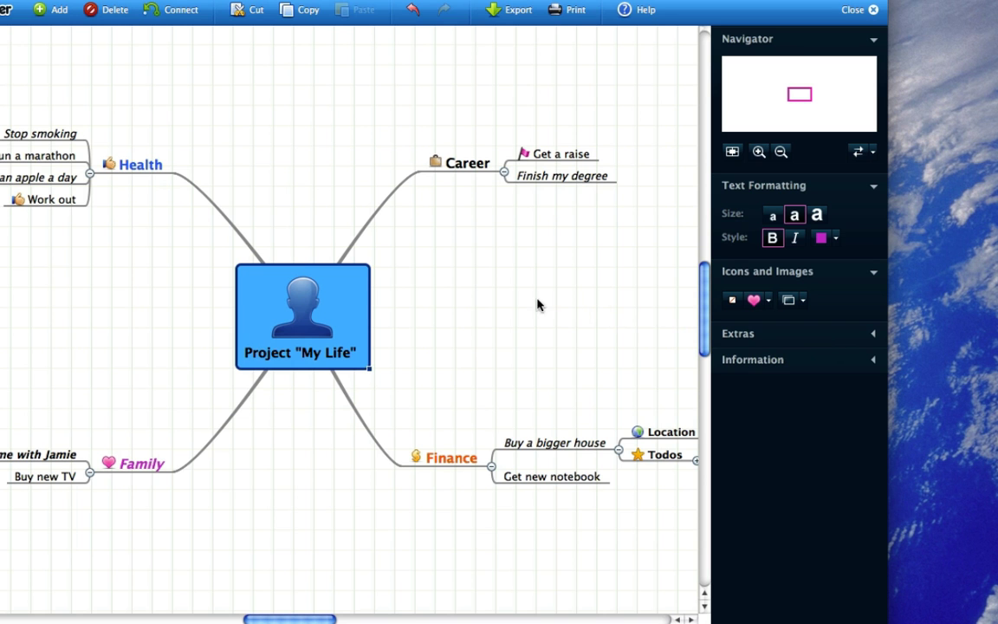
pyautogui.click(149, 163)
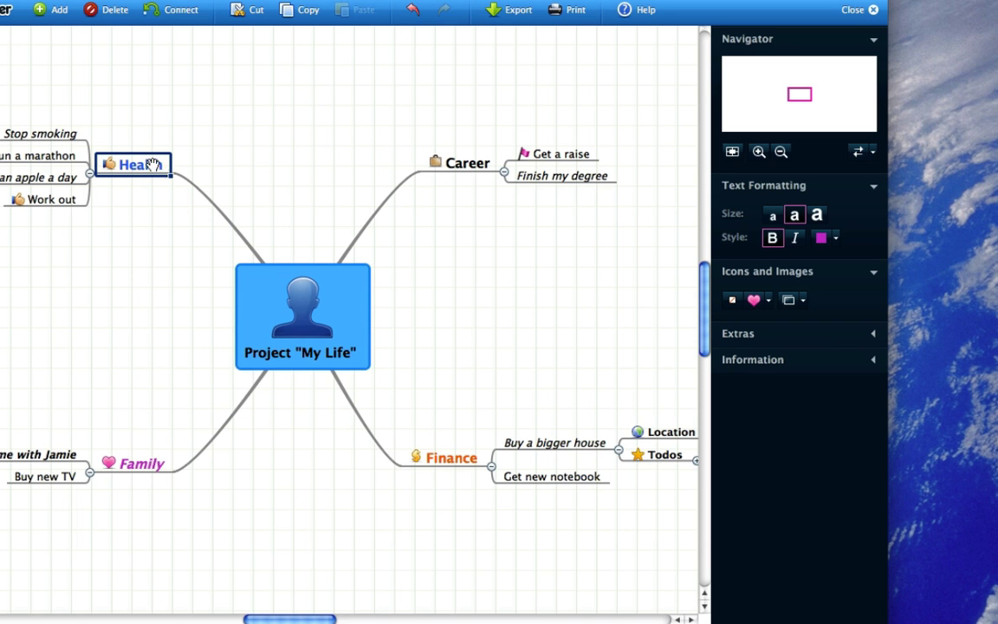
# Give Health an apples picture and move the Health branch higher on the map.
pyautogui.click(789, 305)
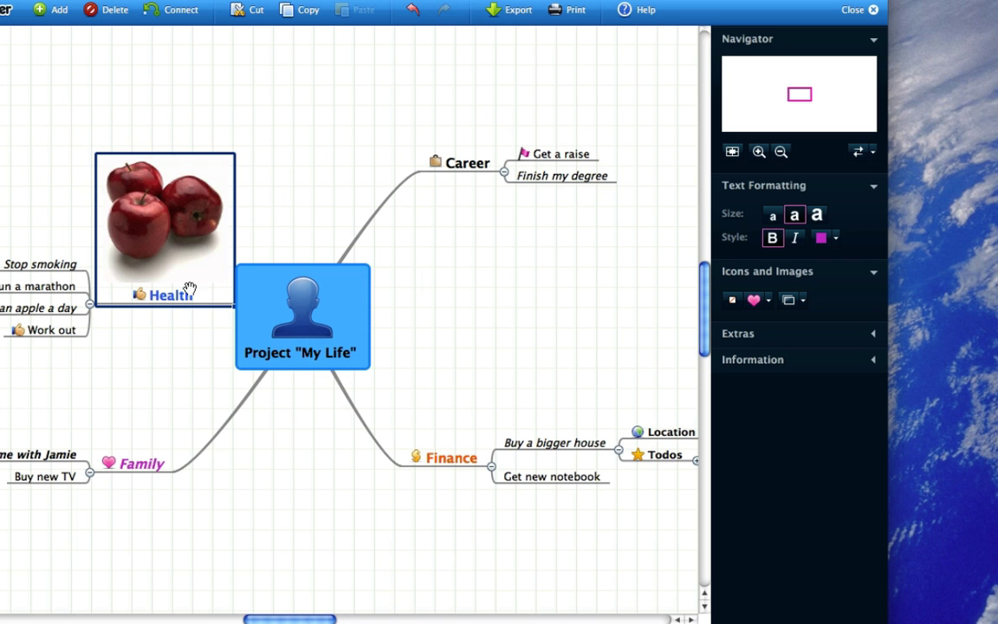
pyautogui.moveTo(174, 297); pyautogui.dragTo(172, 211)
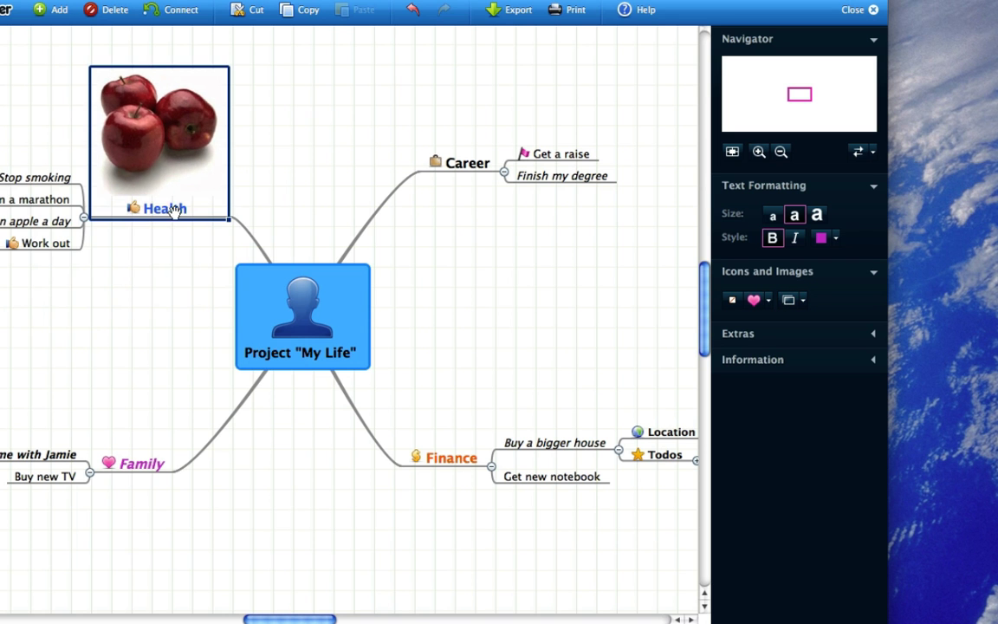
pyautogui.click(463, 167)
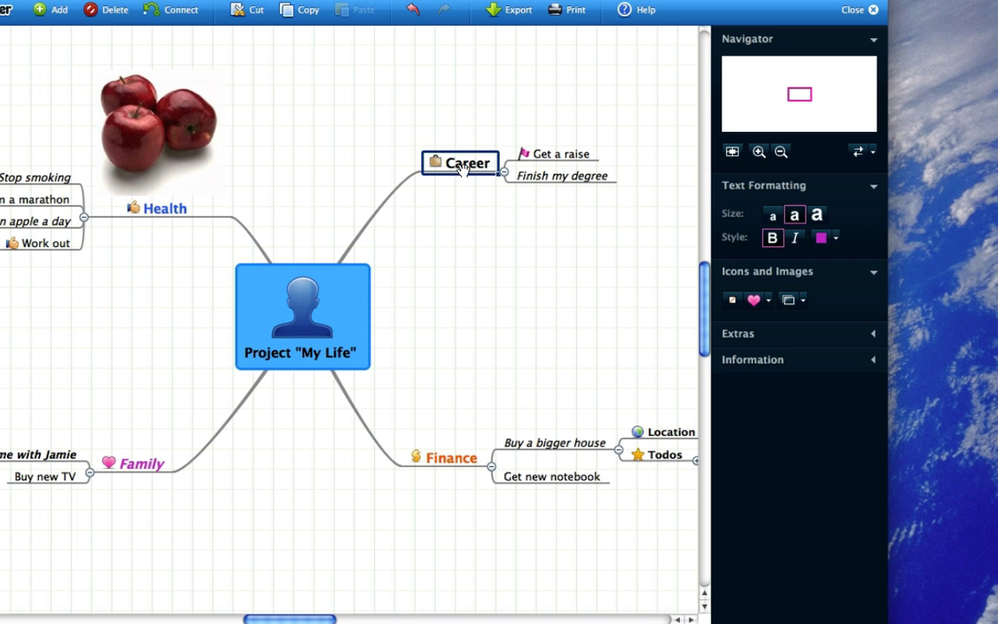
# Put a Google web image of a group of business people on the Career topic.
pyautogui.click(790, 300)
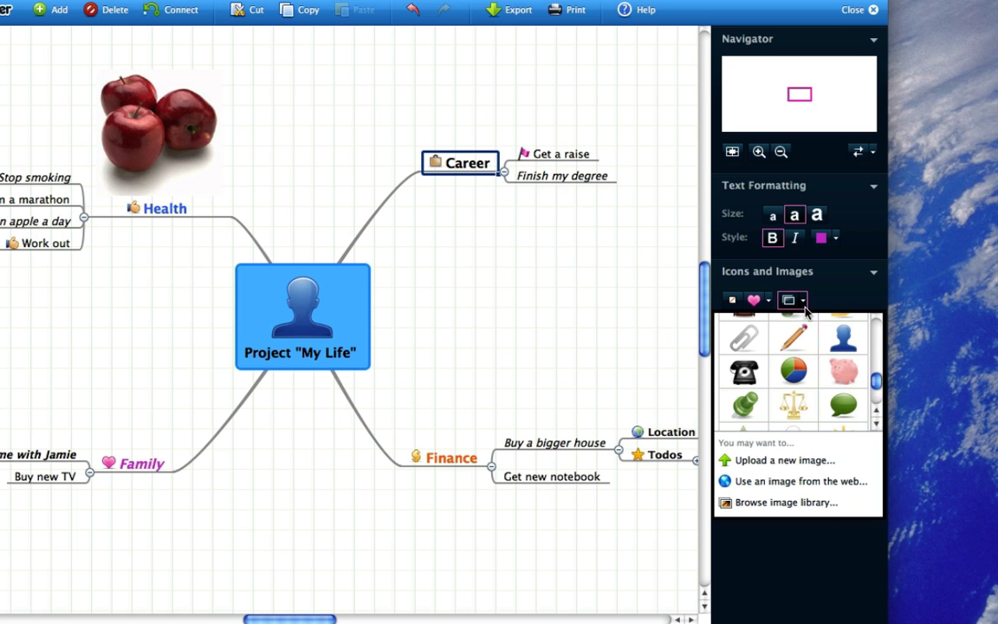
pyautogui.click(797, 482)
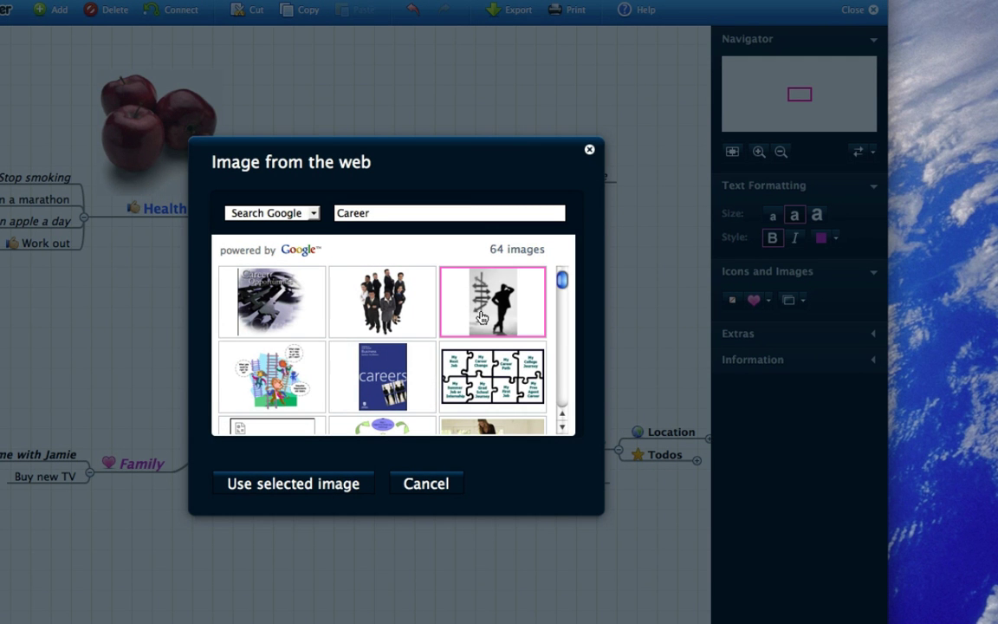
pyautogui.click(292, 217)
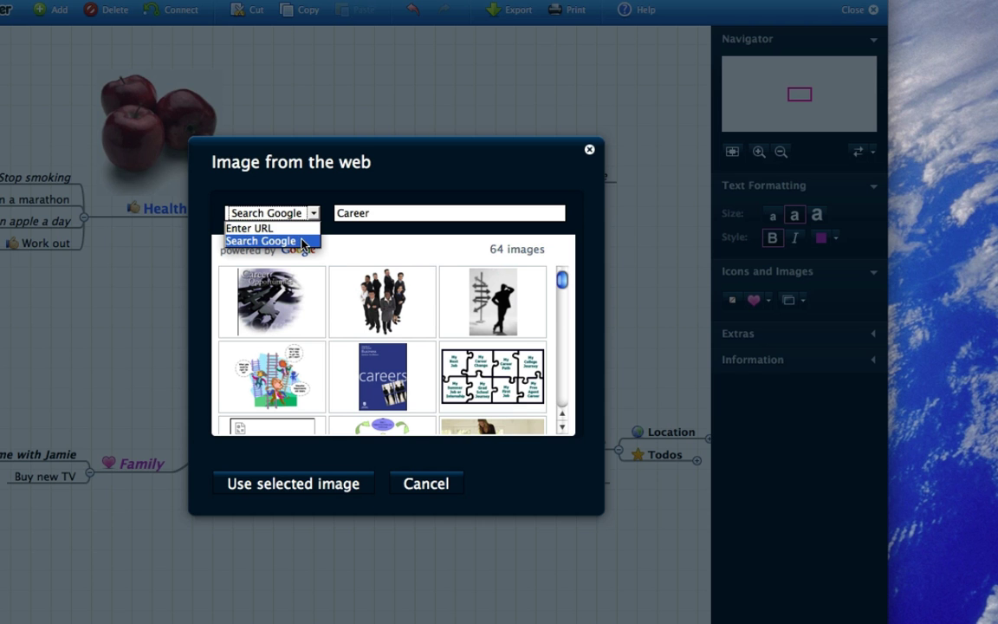
pyautogui.click(303, 241)
pyautogui.click(422, 310)
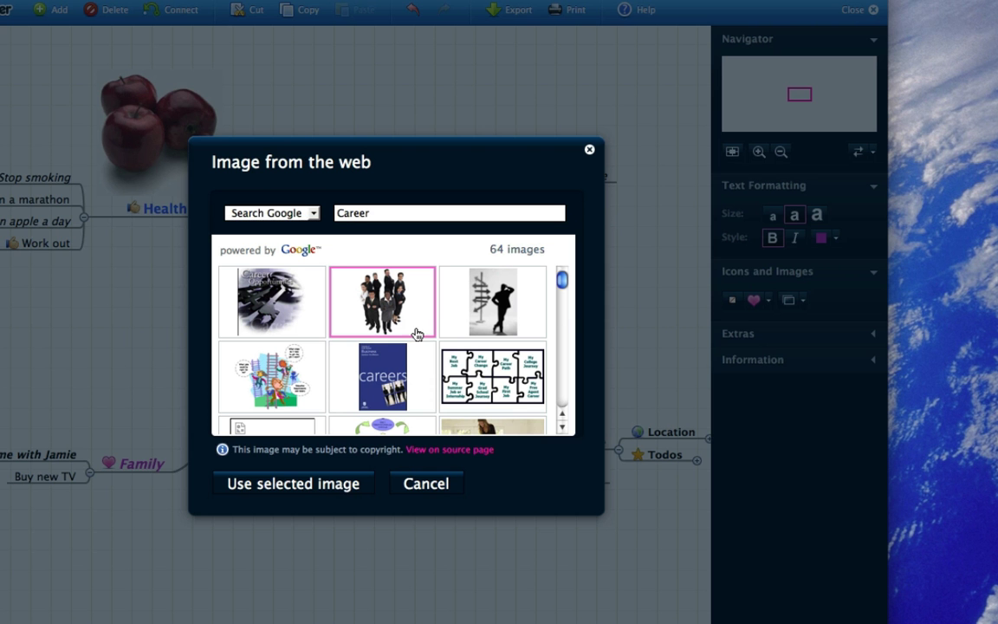
pyautogui.click(317, 485)
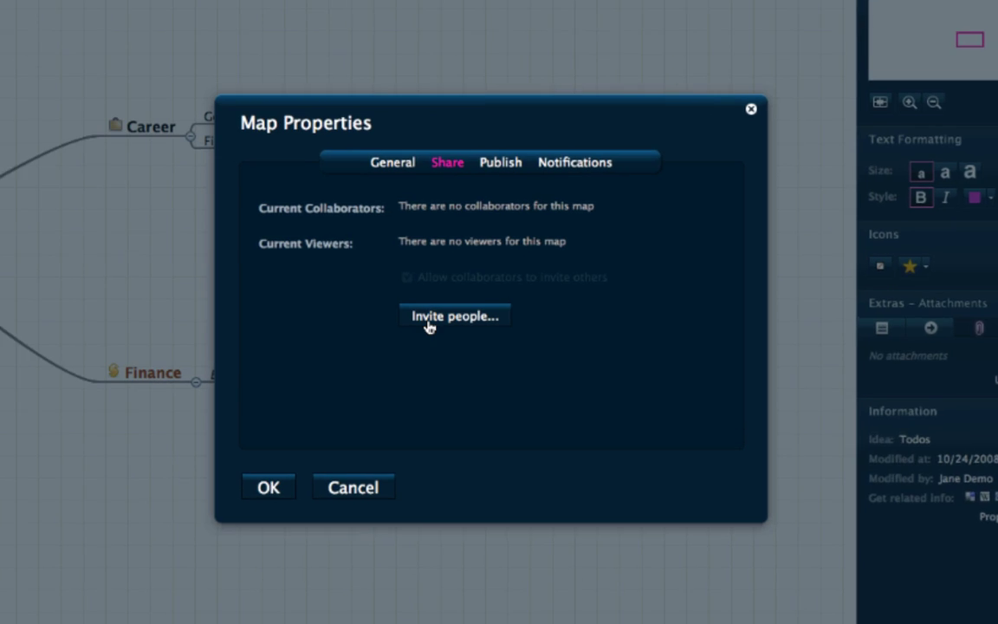
# Invite a collaborator by email with a personal message about the new house, then close Map Properties.
pyautogui.click(428, 322)
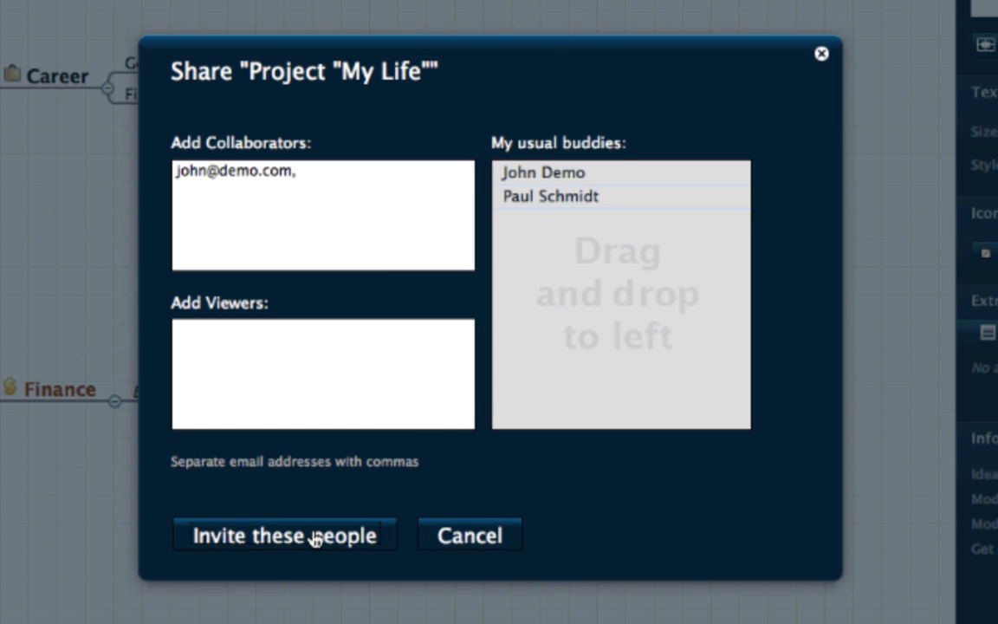
pyautogui.click(315, 537)
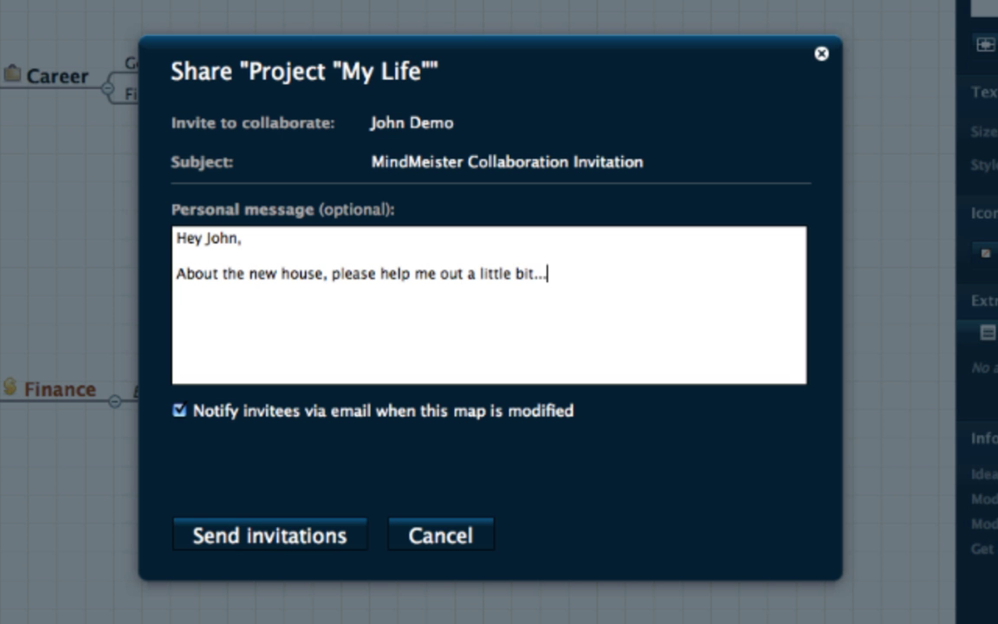
pyautogui.click(271, 531)
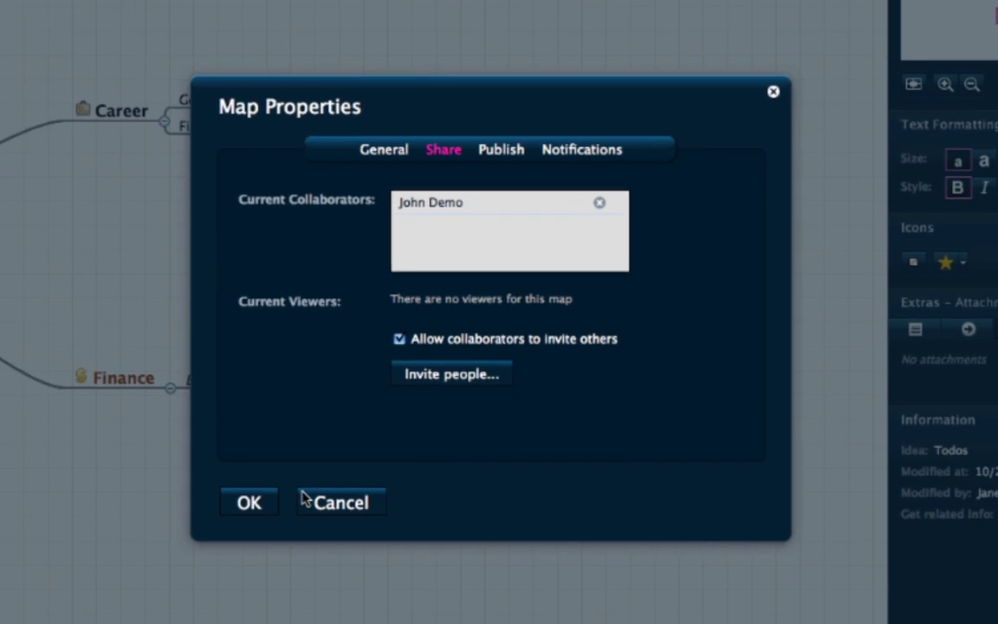
pyautogui.click(249, 502)
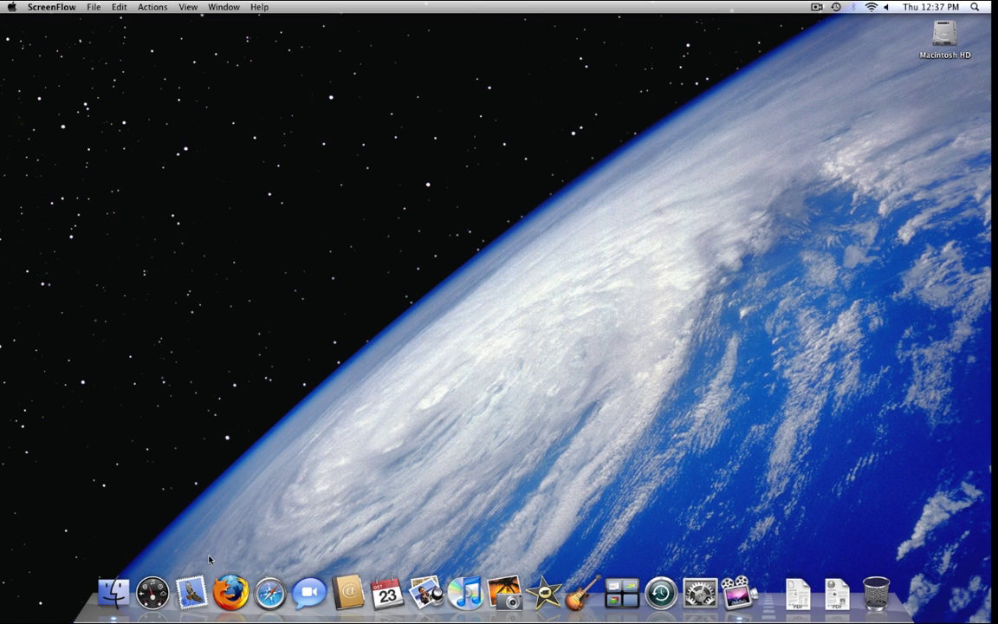
# Open the MindMeister invitation email in Apple Mail and follow its Open mind map link.
pyautogui.click(189, 580)
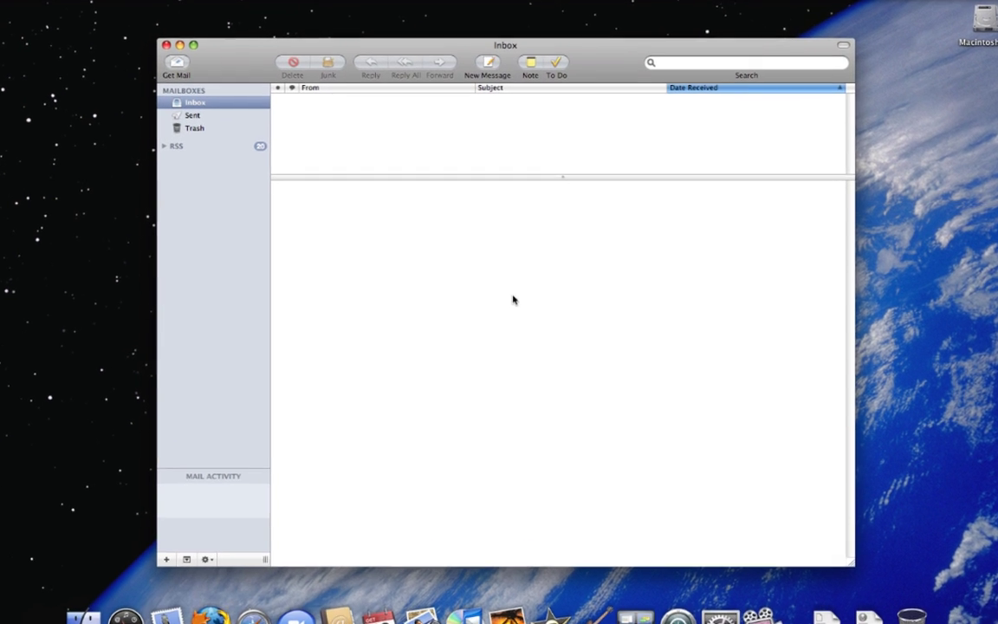
pyautogui.click(511, 90)
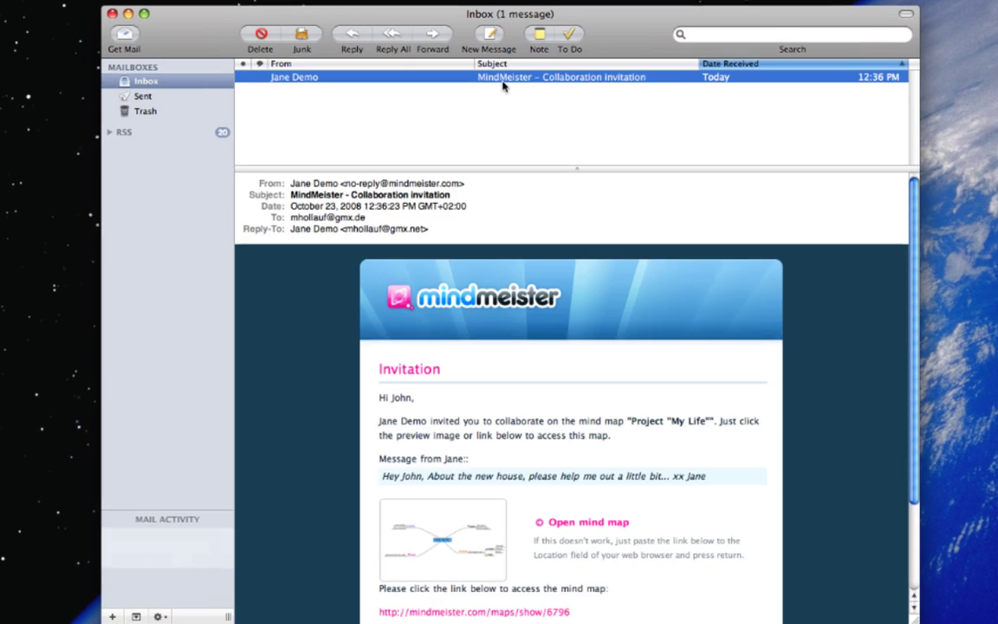
pyautogui.scroll(-2, 545, 425)
pyautogui.click(557, 482)
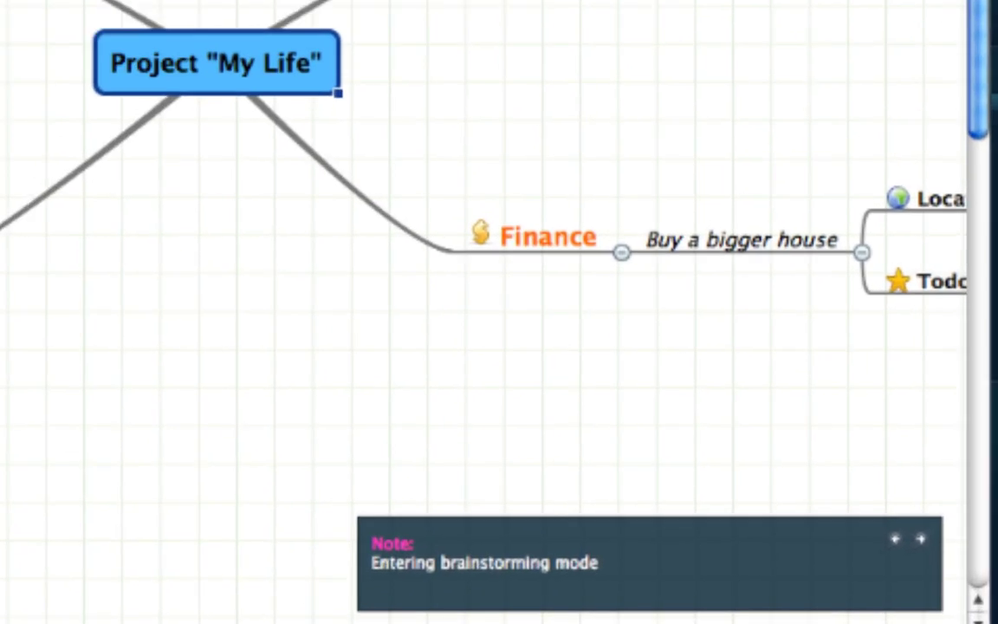
# Add a 'Chicago City?' child idea under Location and mark it with a smiley icon.
pyautogui.click(472, 254)
pyautogui.press('Tab')
pyautogui.write('Chicago City?')
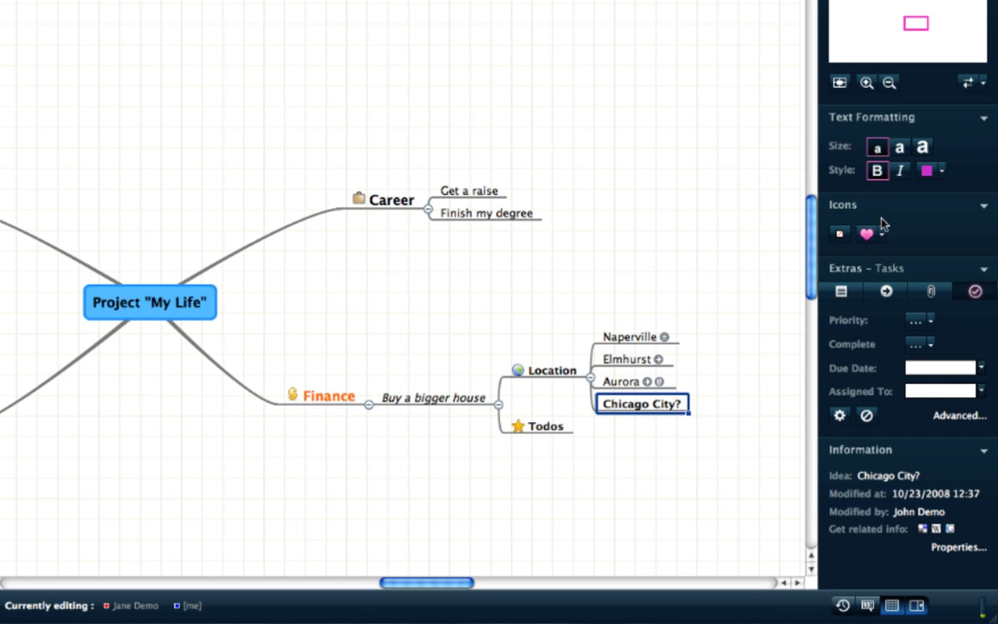
pyautogui.click(882, 233)
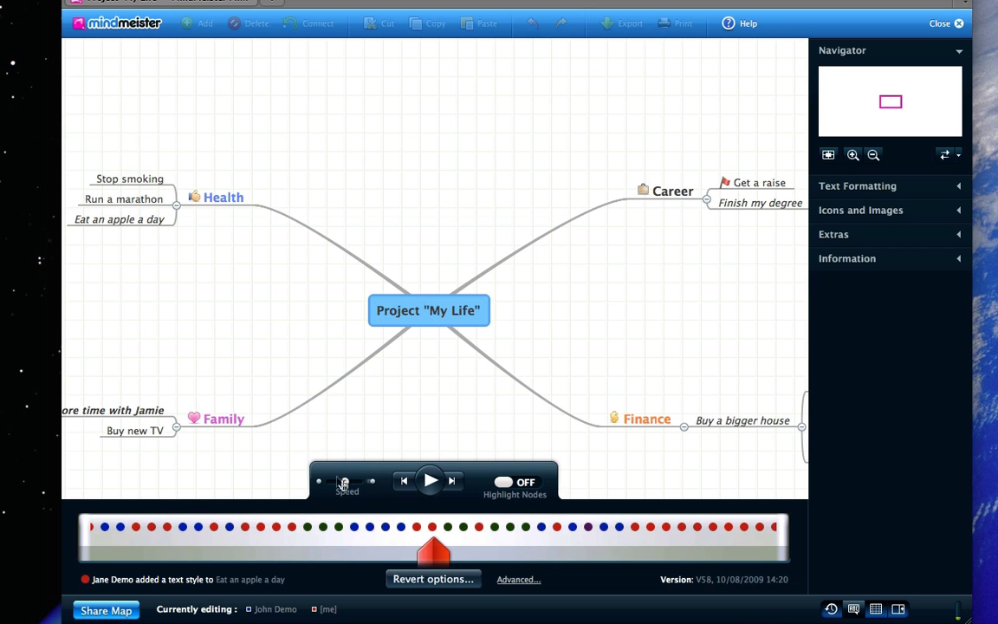
# Replay the map's change history and pause it at version V80.
pyautogui.click(430, 482)
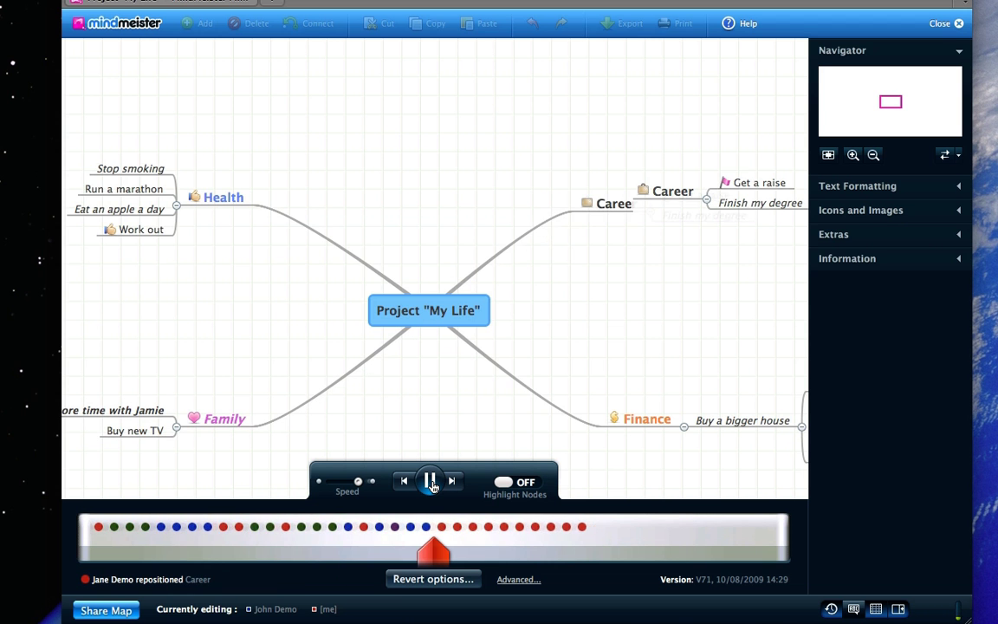
pyautogui.click(430, 482)
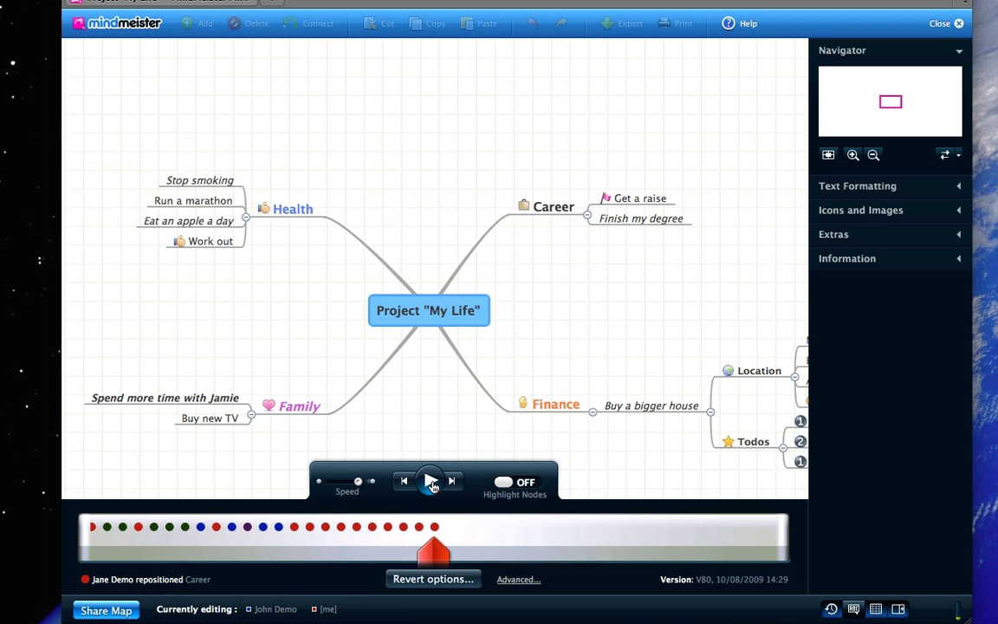